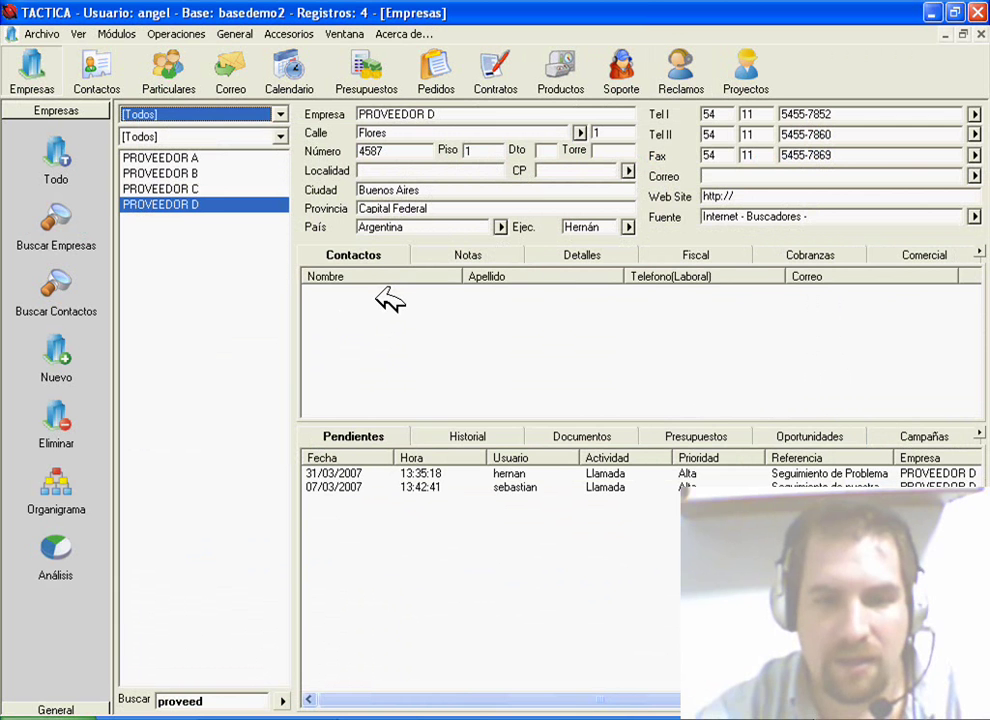
{"action": "left_click", "coordinate": [395, 292]}
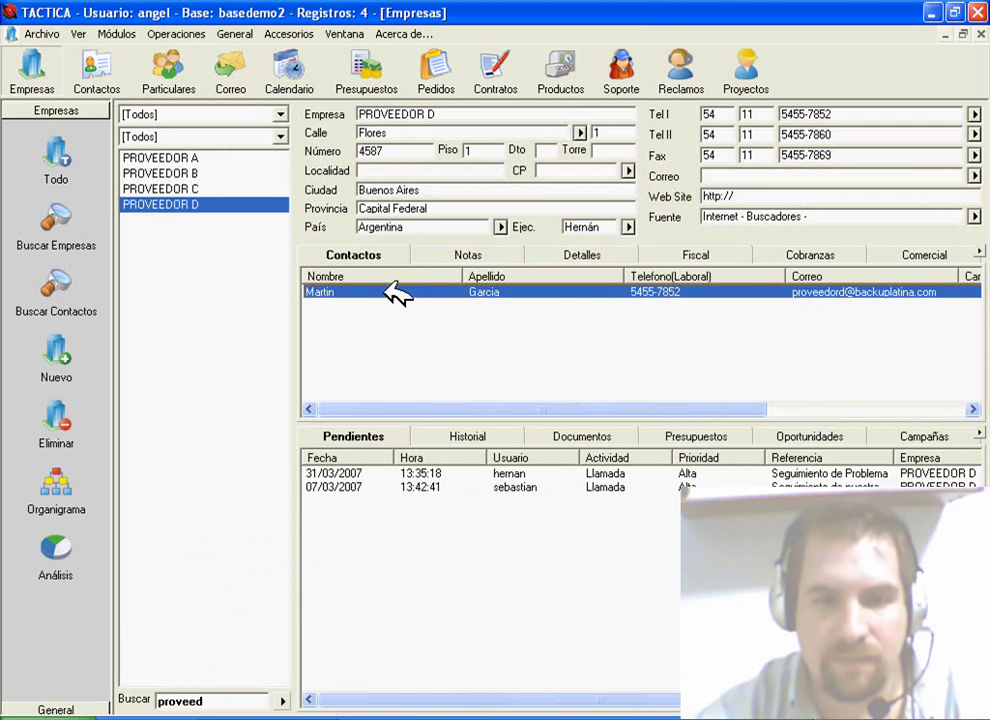
{"action": "right_click", "coordinate": [395, 292]}
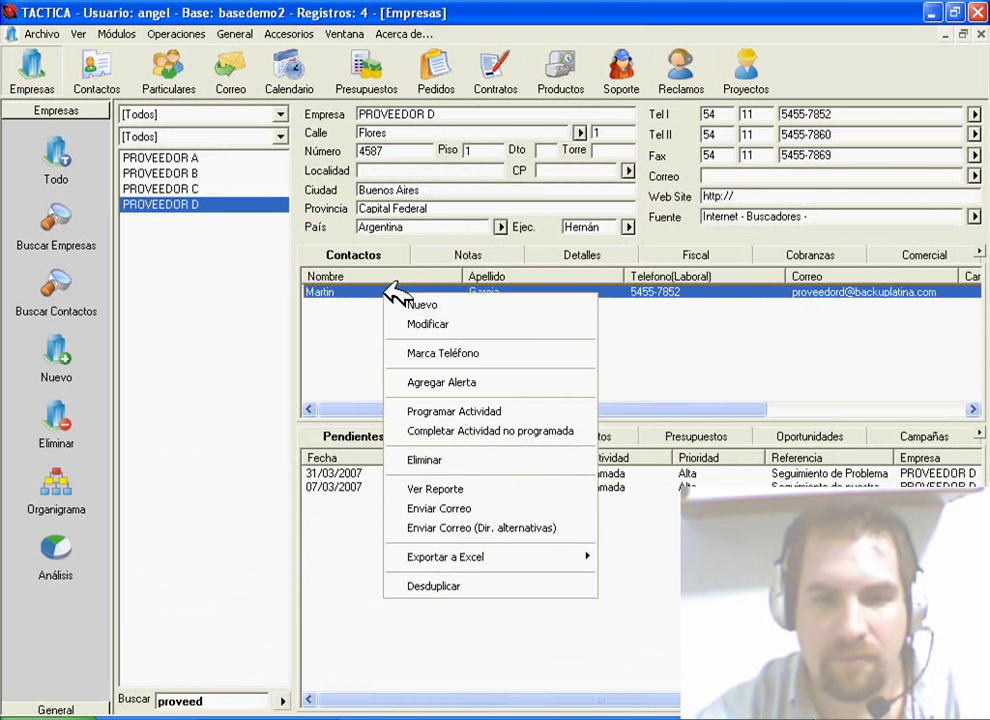
{"action": "left_click", "coordinate": [538, 408]}
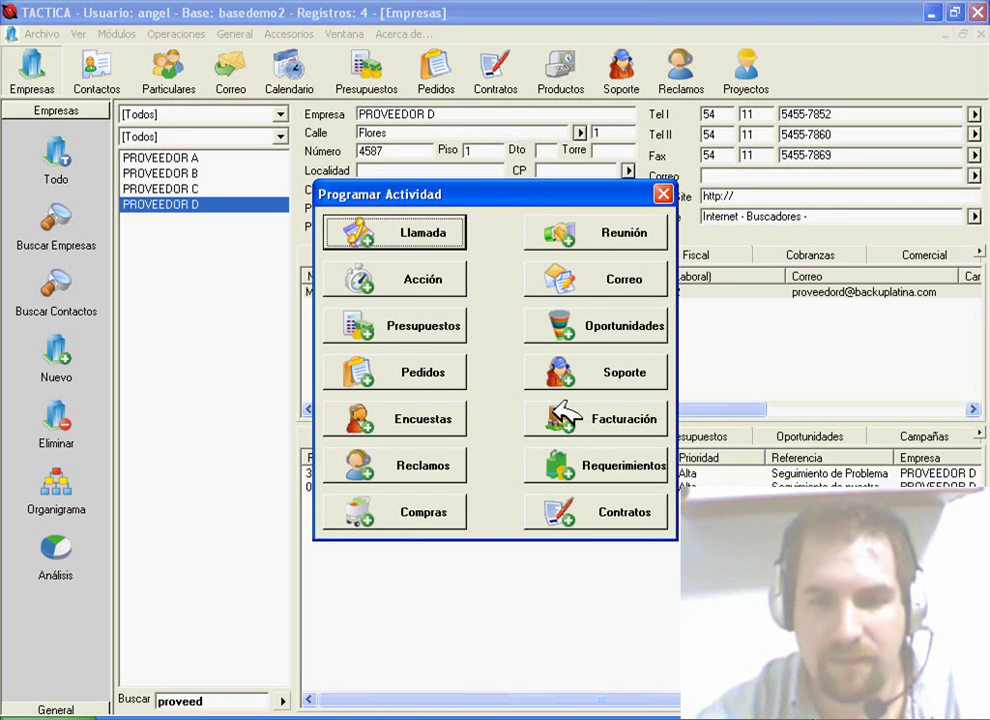
{"action": "left_click", "coordinate": [442, 464]}
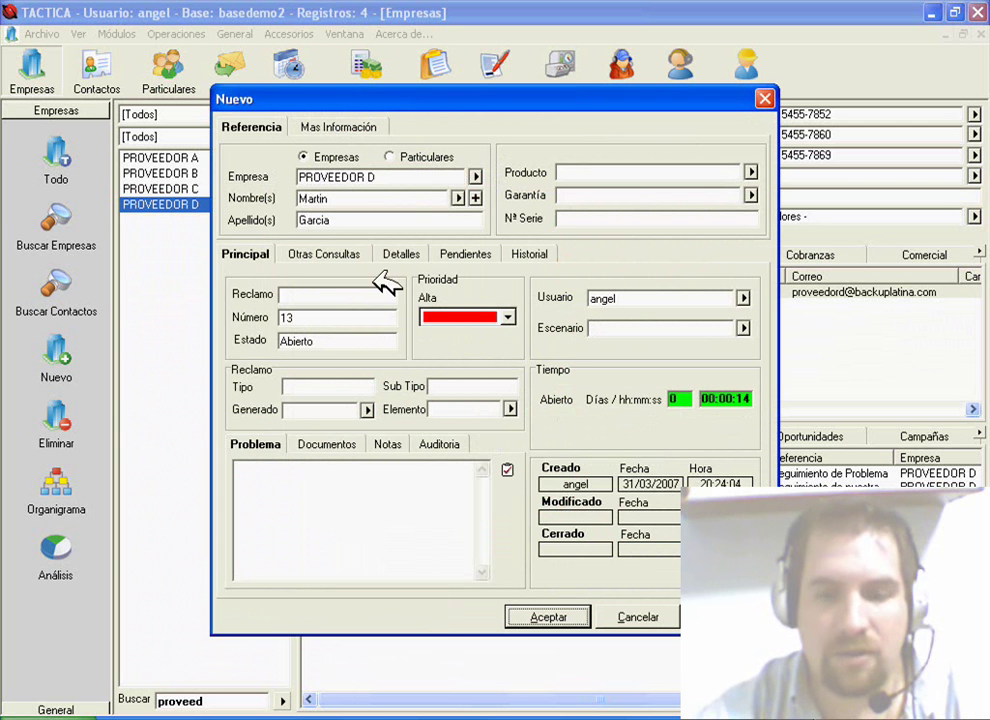
{"action": "left_click", "coordinate": [645, 612]}
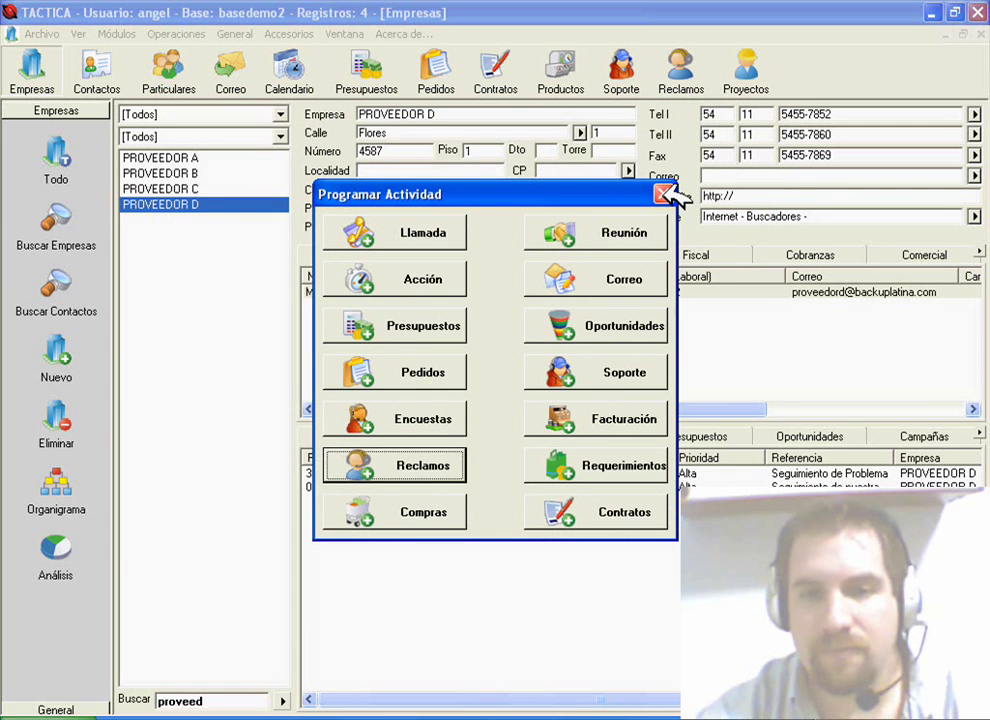
{"action": "left_click", "coordinate": [663, 196]}
Open the Reclamos module and start a new complaint record
{"action": "left_click", "coordinate": [702, 58]}
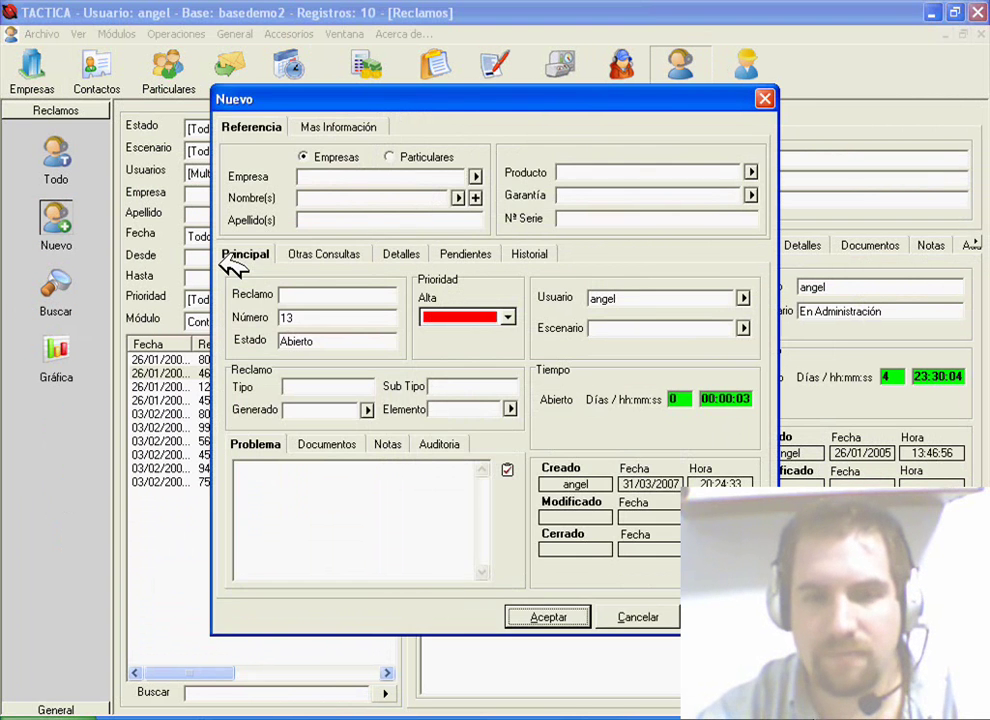
{"action": "left_click", "coordinate": [765, 98]}
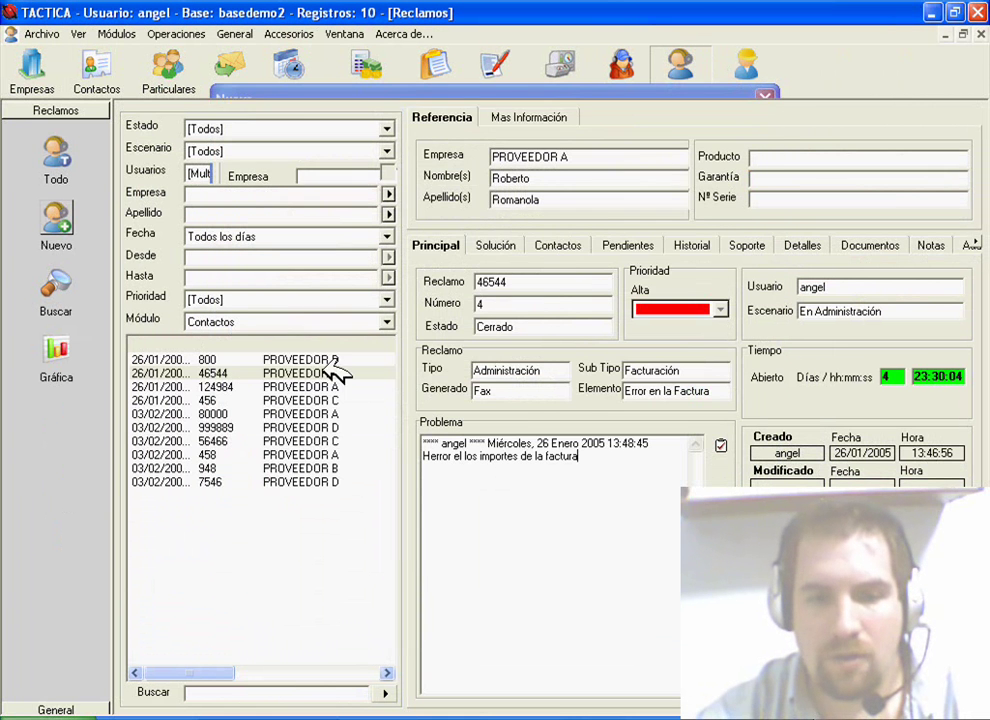
{"action": "right_click", "coordinate": [296, 515]}
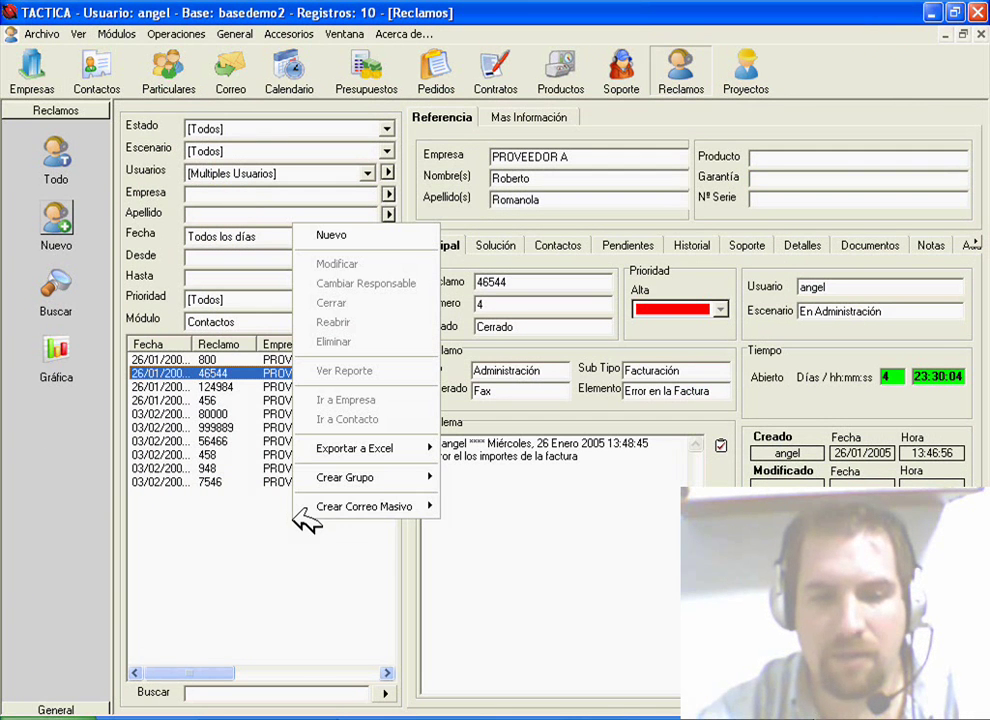
{"action": "left_click", "coordinate": [400, 236]}
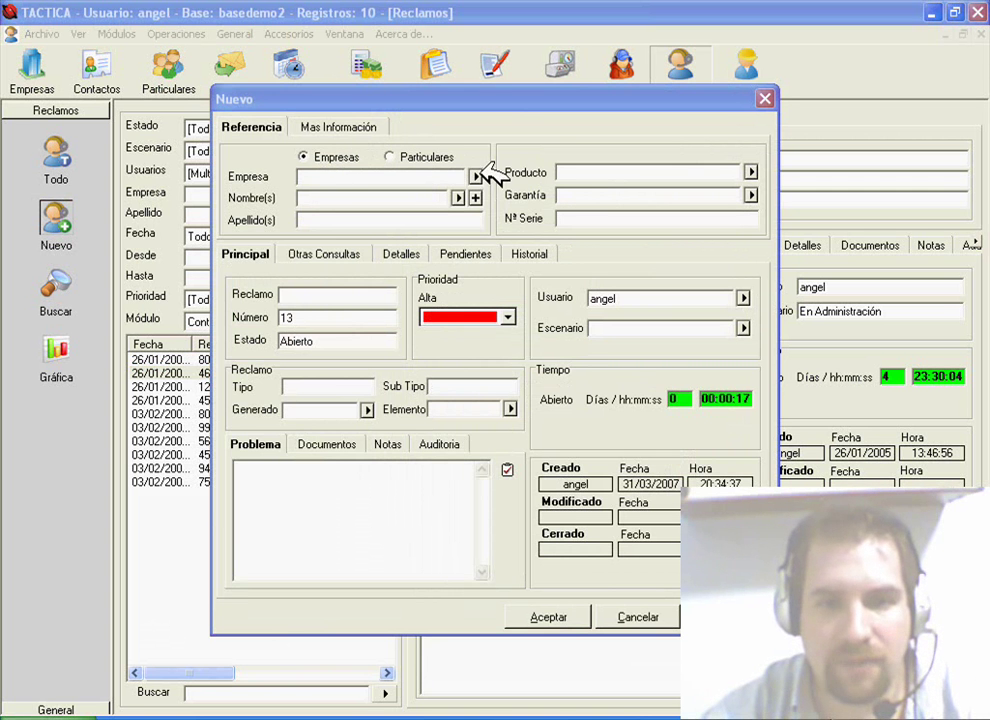
Search the companies for "proveed" and assign PROVEEDOR C as the complaint's company
{"action": "left_click", "coordinate": [540, 172]}
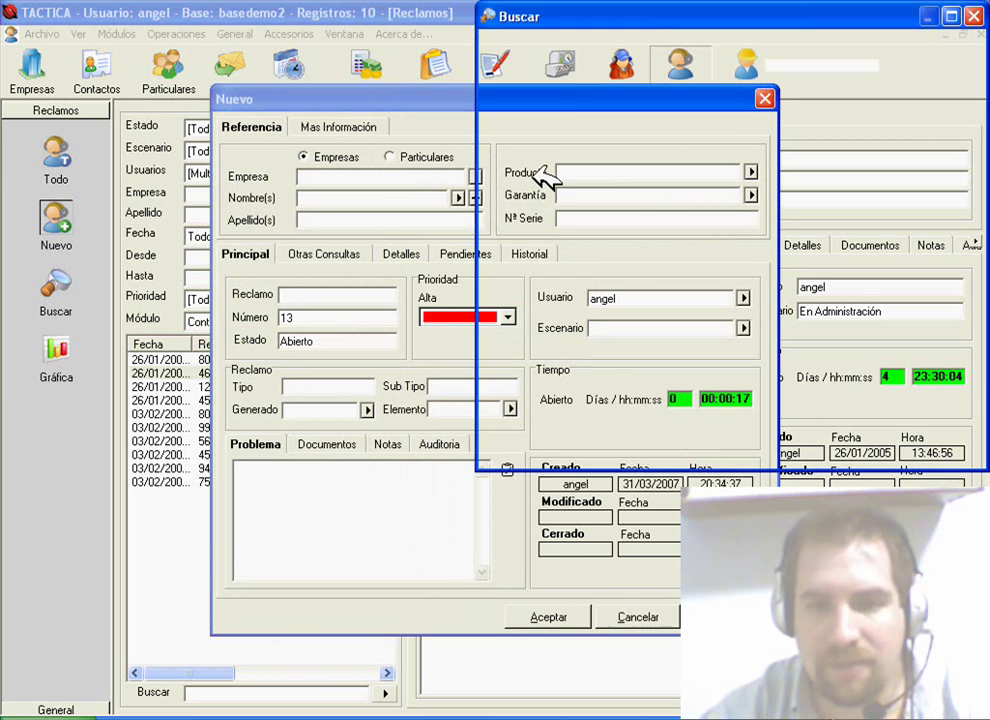
{"action": "type", "text": "proveed"}
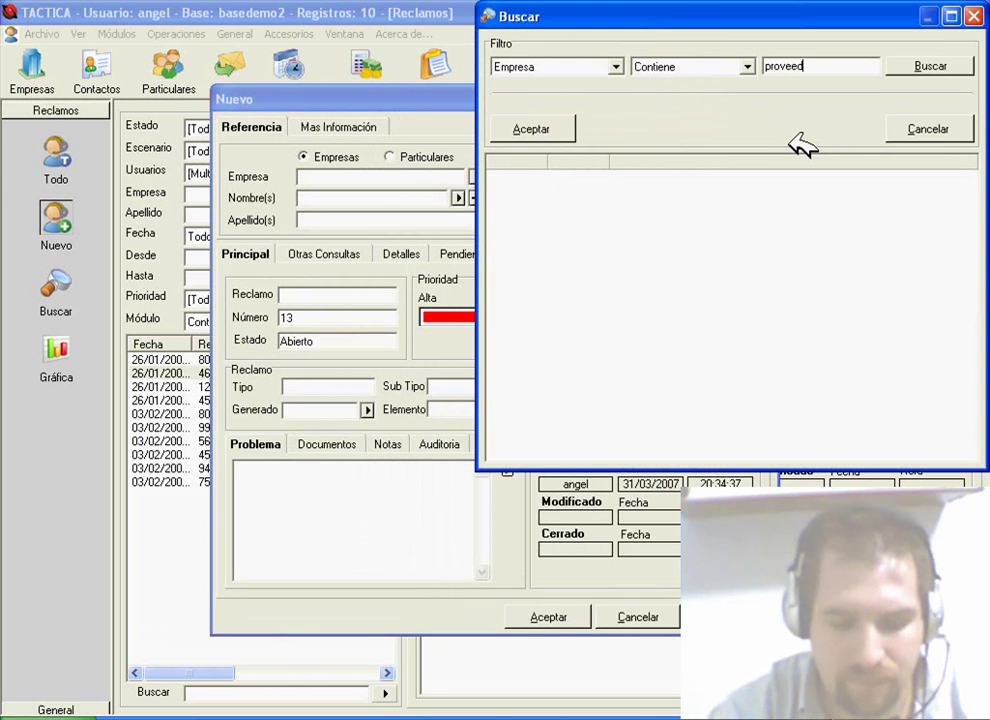
{"action": "key", "text": "Return"}
{"action": "double_click", "coordinate": [596, 210]}
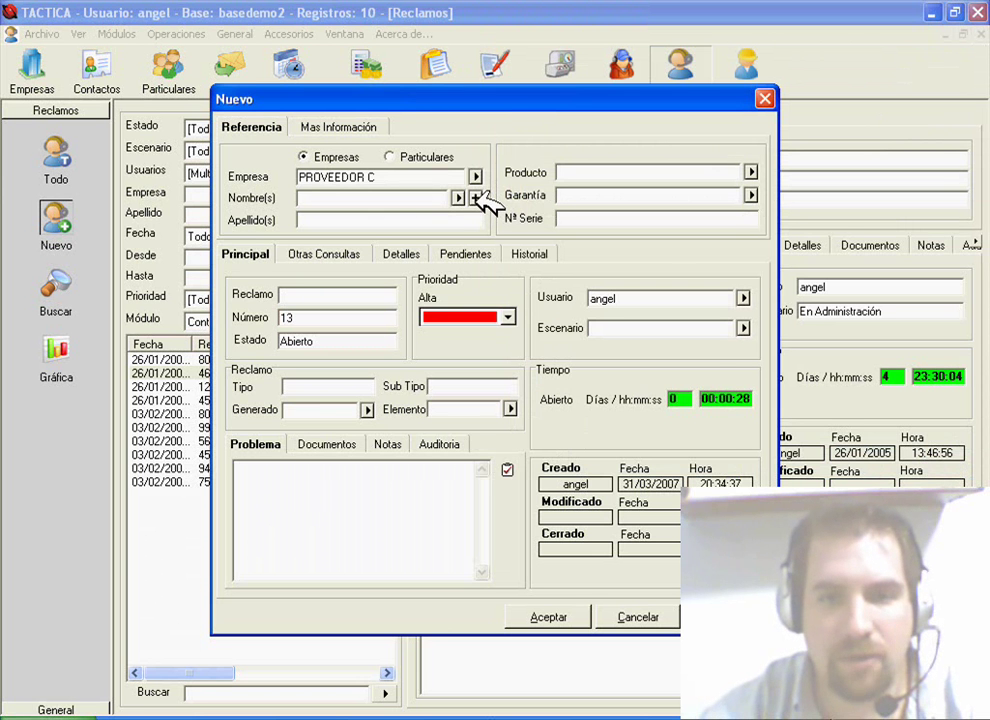
Assign PROVEEDOR C's existing contact person to the complaint
{"action": "left_click", "coordinate": [476, 197]}
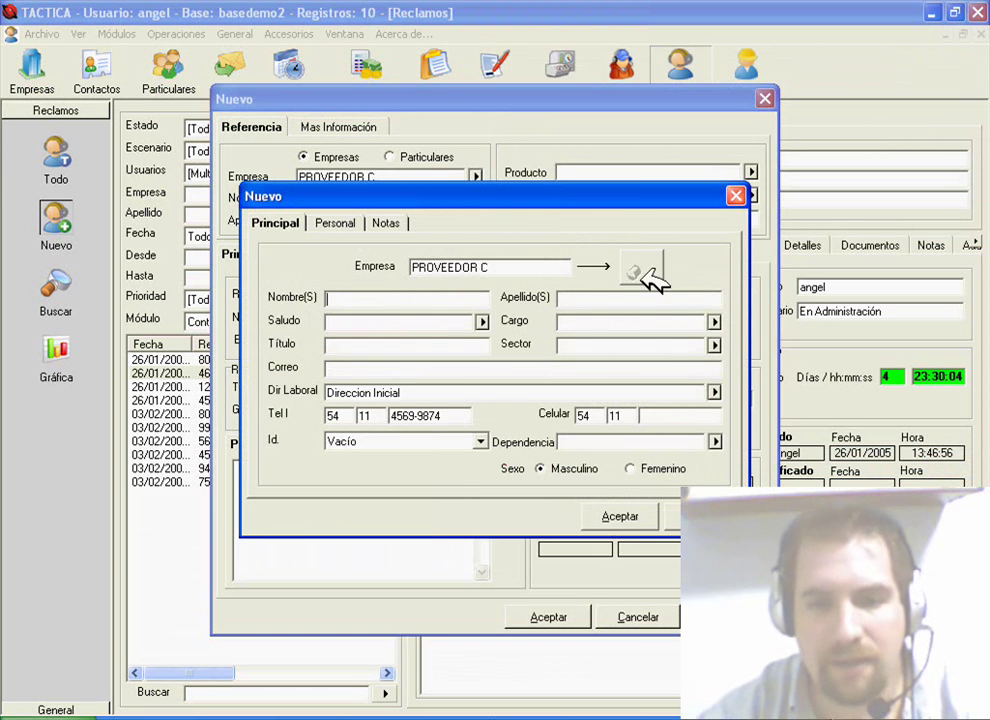
{"action": "left_click", "coordinate": [737, 195]}
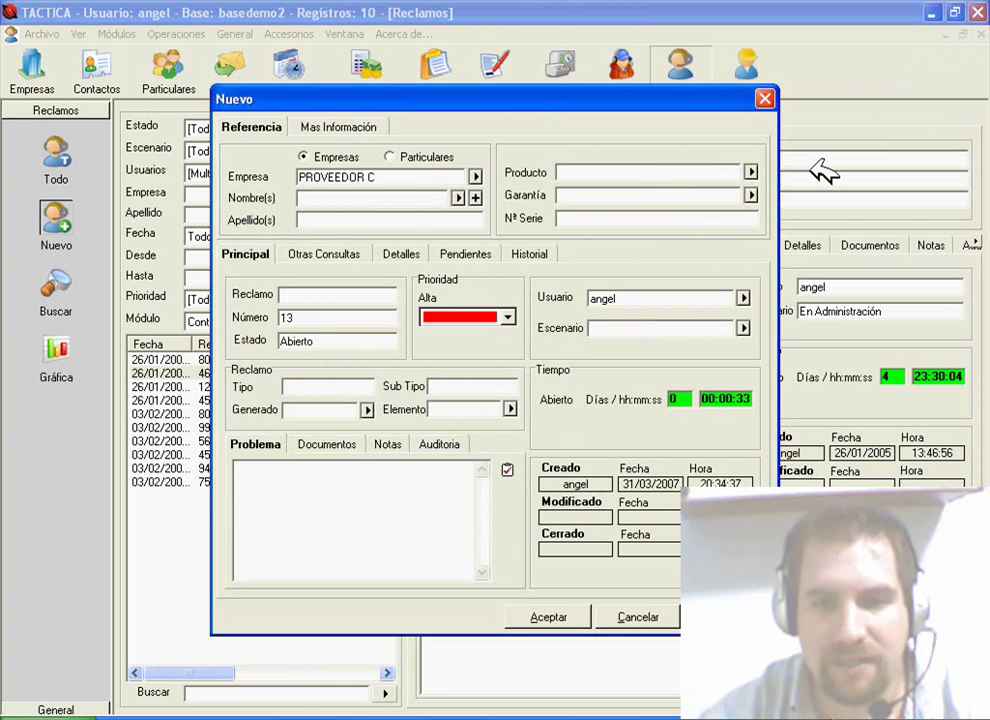
{"action": "left_click", "coordinate": [715, 190]}
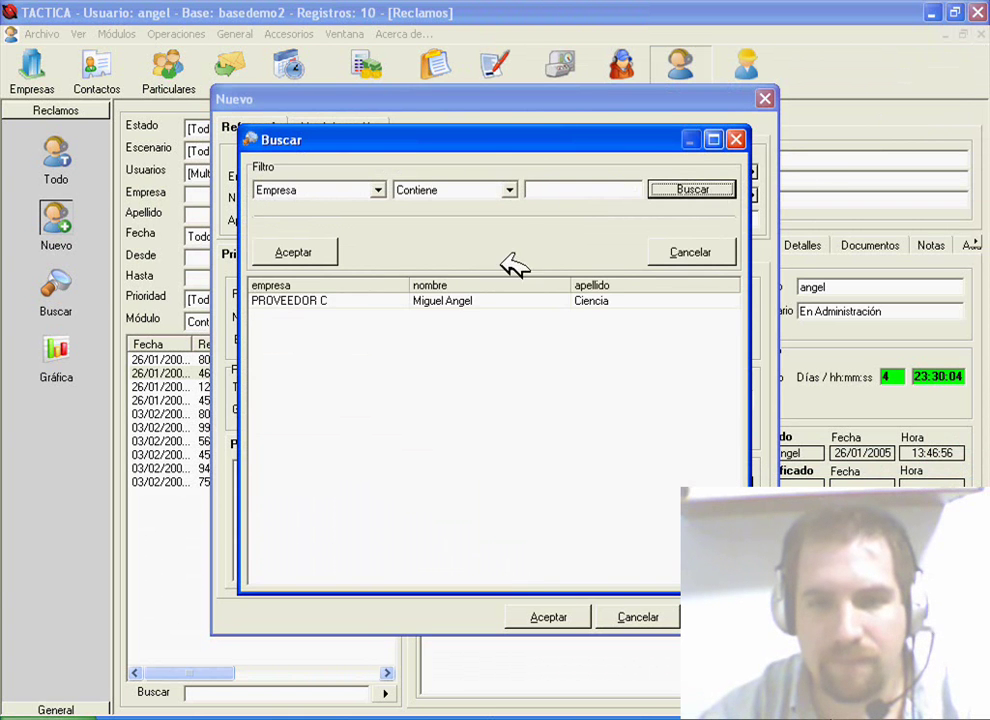
{"action": "double_click", "coordinate": [478, 302]}
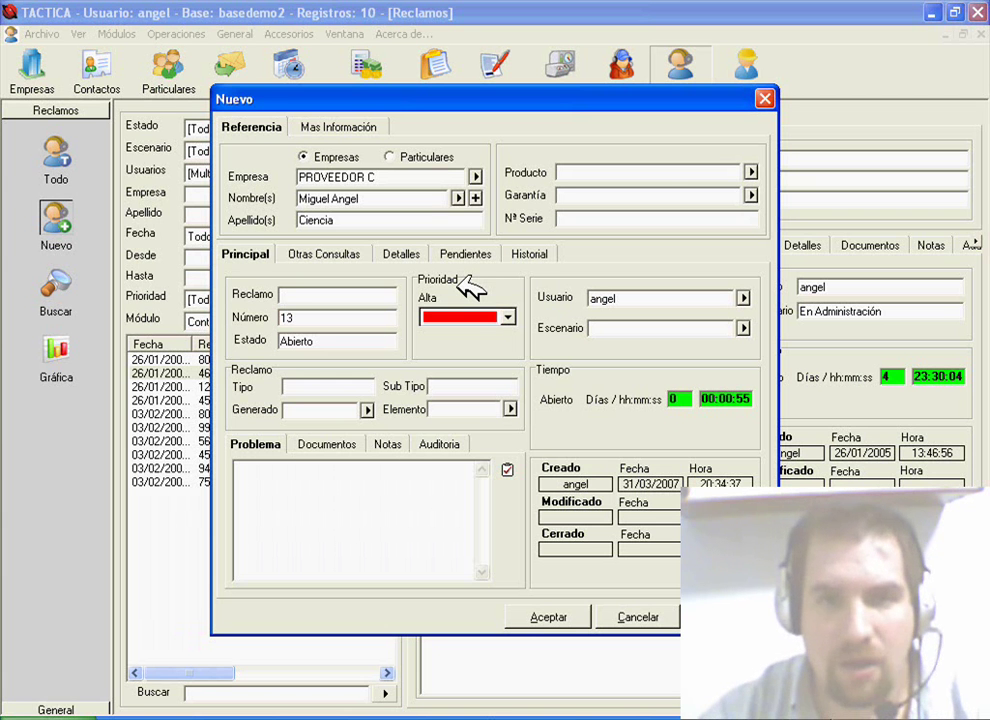
Set the complaint's product to Autoloader Compacto from the Librerías de Cintas group
{"action": "left_click", "coordinate": [750, 172]}
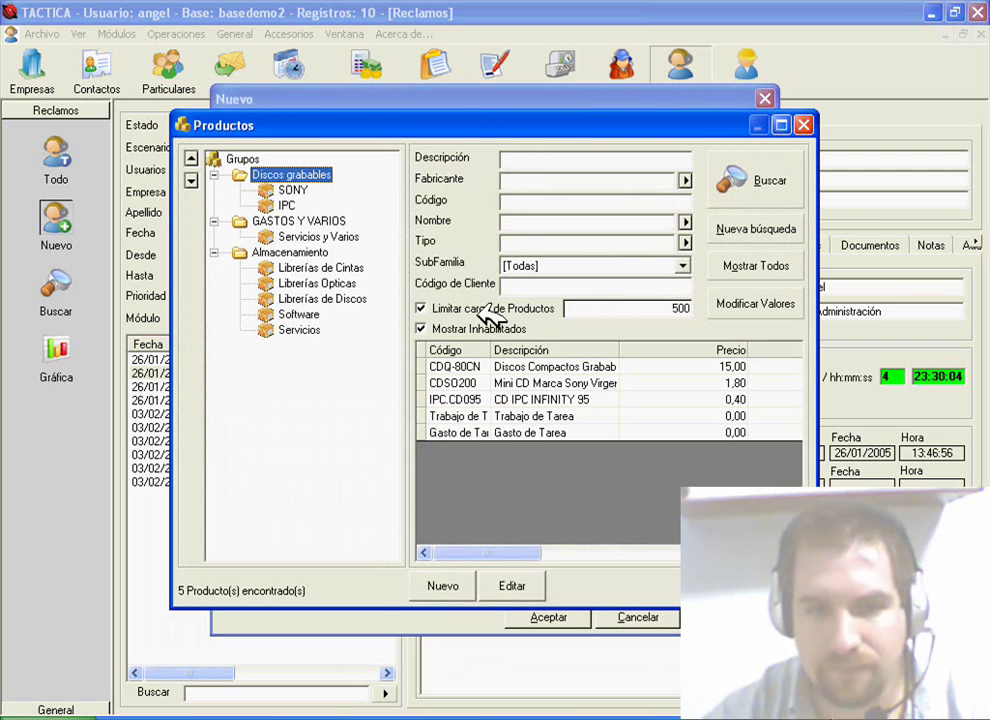
{"action": "left_click", "coordinate": [342, 270]}
{"action": "left_click", "coordinate": [520, 386]}
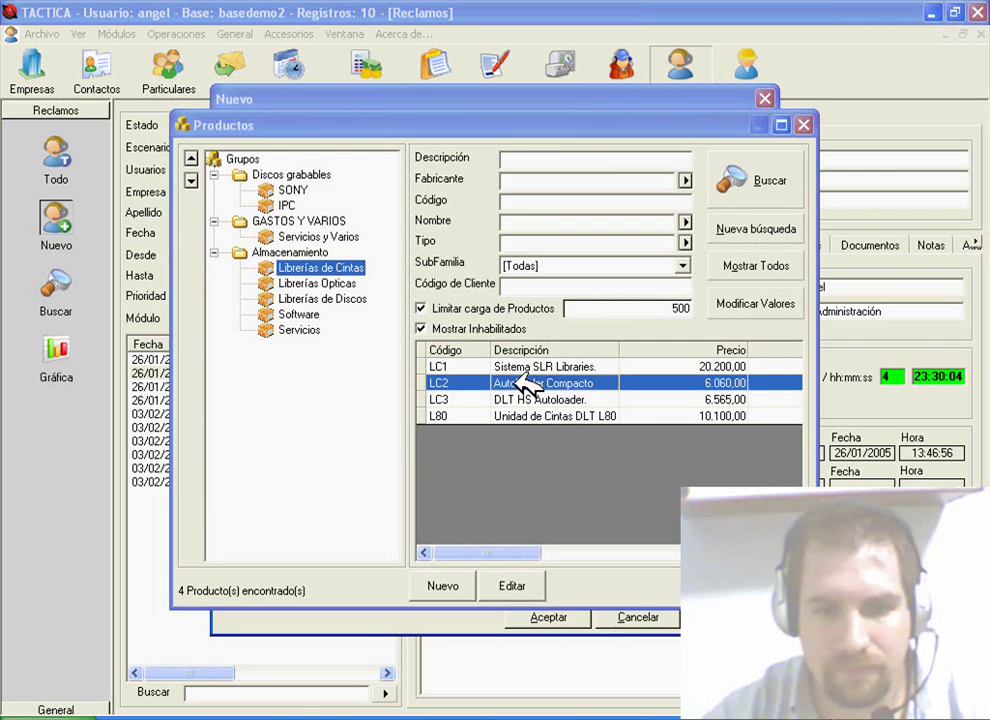
{"action": "double_click", "coordinate": [520, 386]}
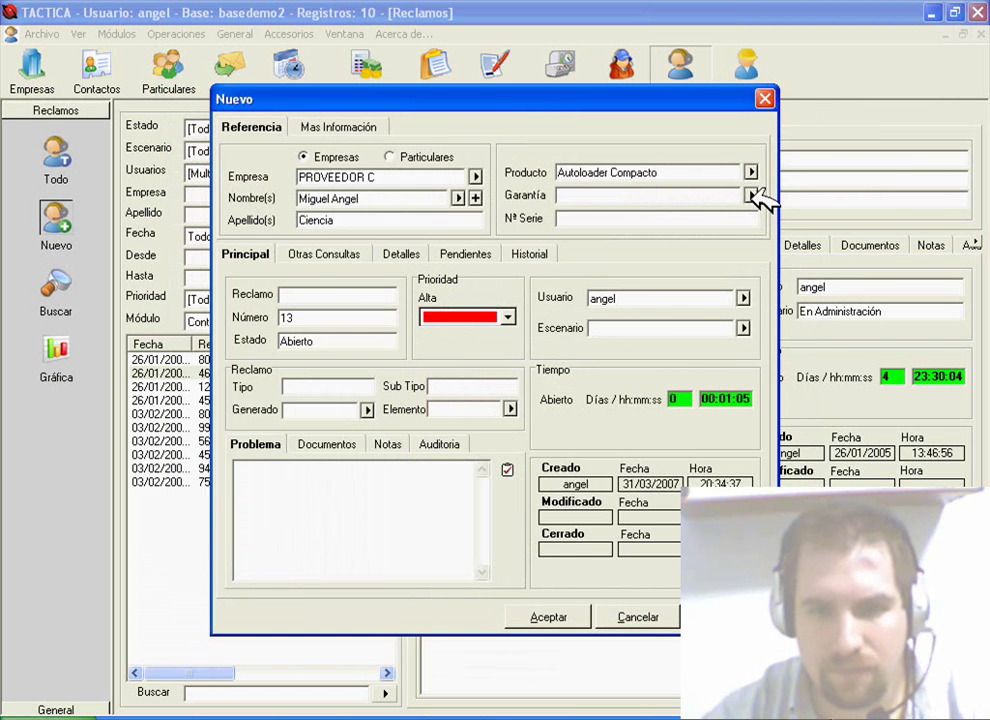
Set the product's warranty date to 31/12/2007 and its serial number to 890
{"action": "left_click", "coordinate": [751, 195]}
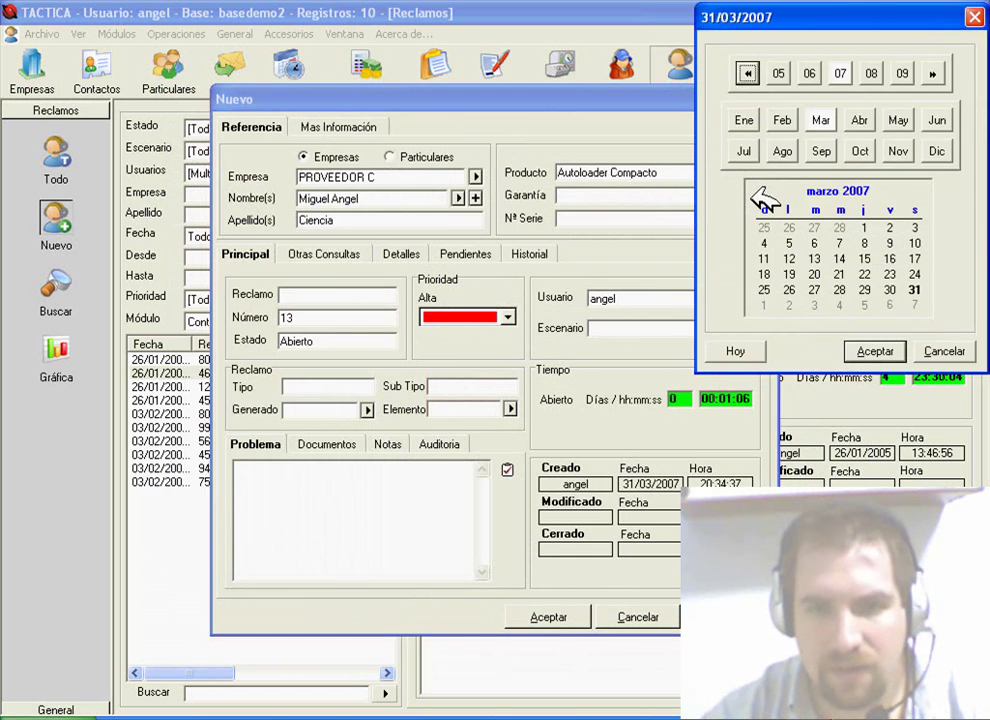
{"action": "left_click", "coordinate": [938, 152]}
{"action": "double_click", "coordinate": [789, 305]}
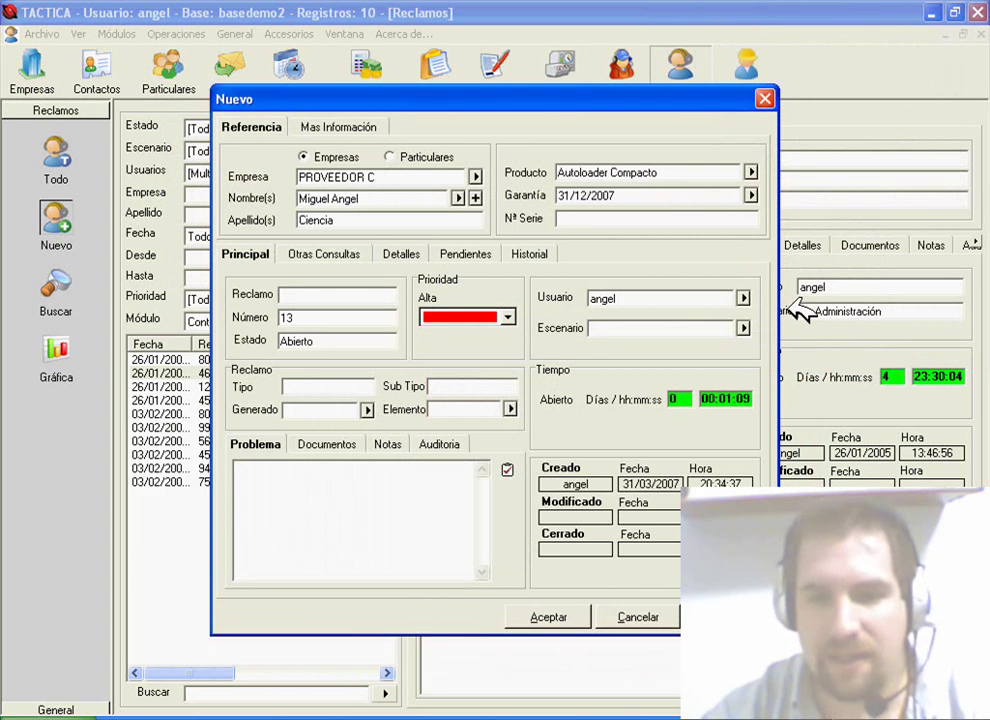
{"action": "left_click", "coordinate": [730, 218]}
{"action": "type", "text": "890"}
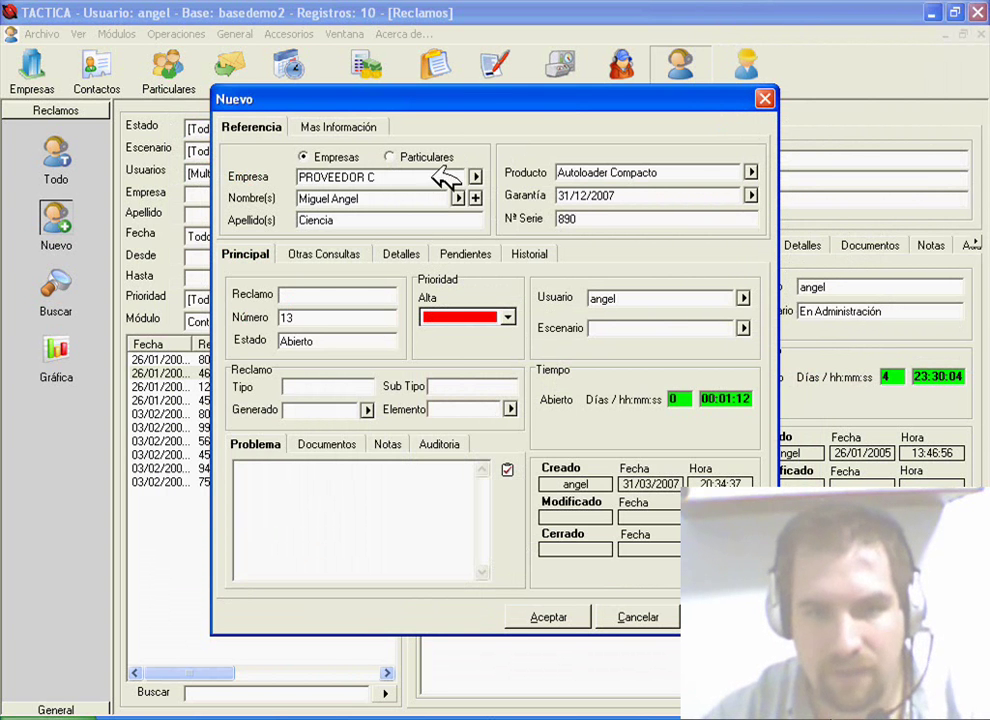
Enter 789 as the complaint's Reclamo code and review the available priority levels
{"action": "left_click", "coordinate": [375, 126]}
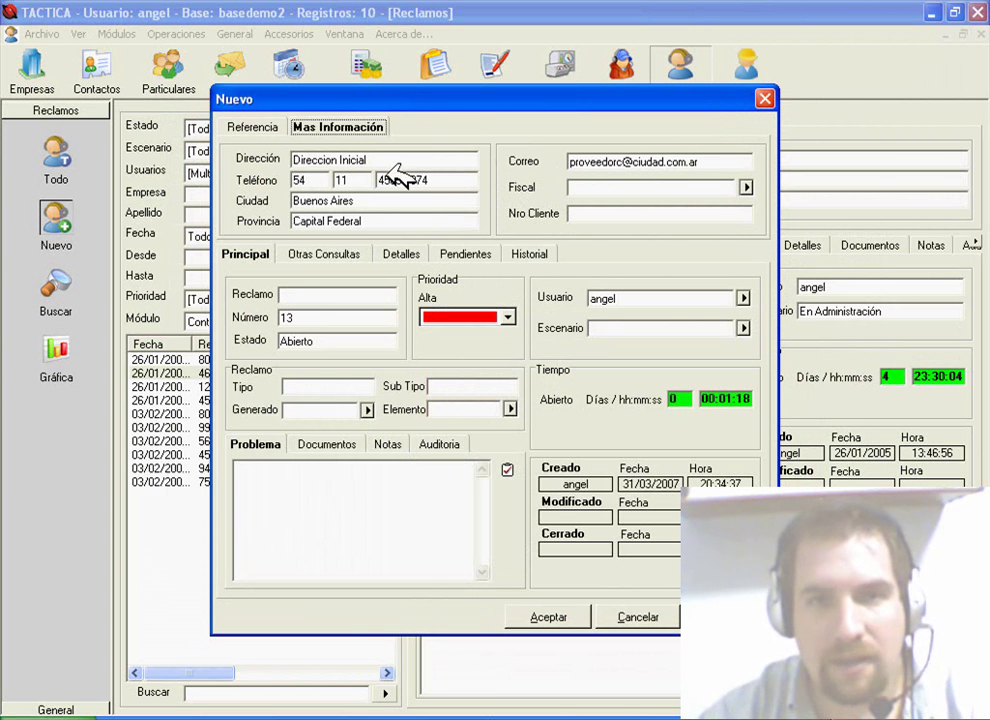
{"action": "left_click", "coordinate": [267, 128]}
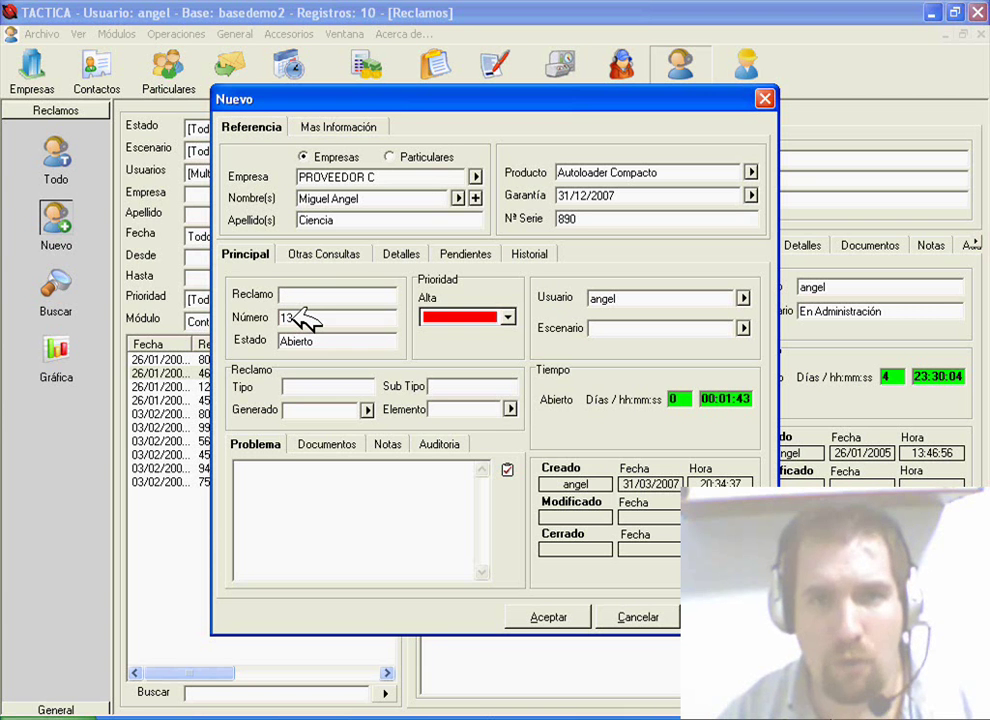
{"action": "type", "text": "789"}
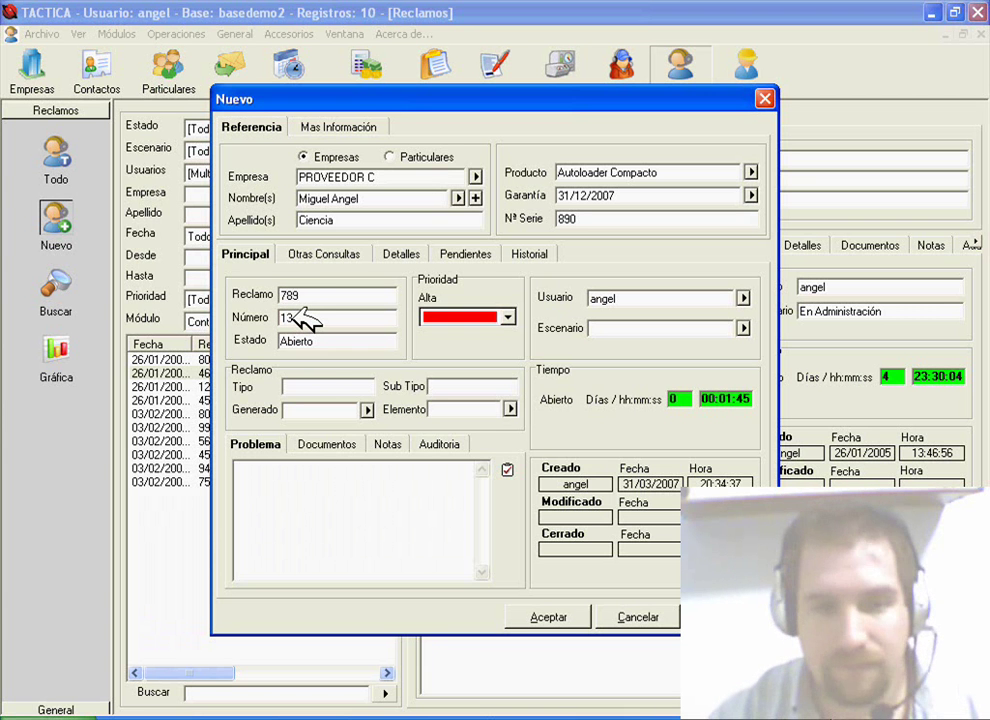
{"action": "left_click", "coordinate": [506, 317]}
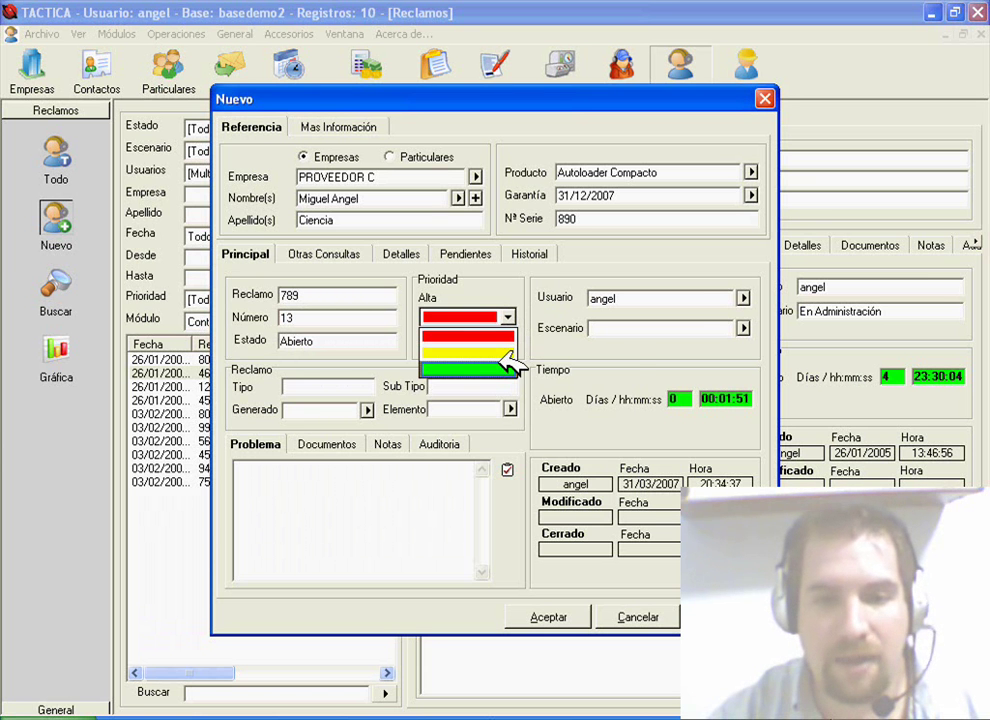
{"action": "left_click", "coordinate": [722, 303]}
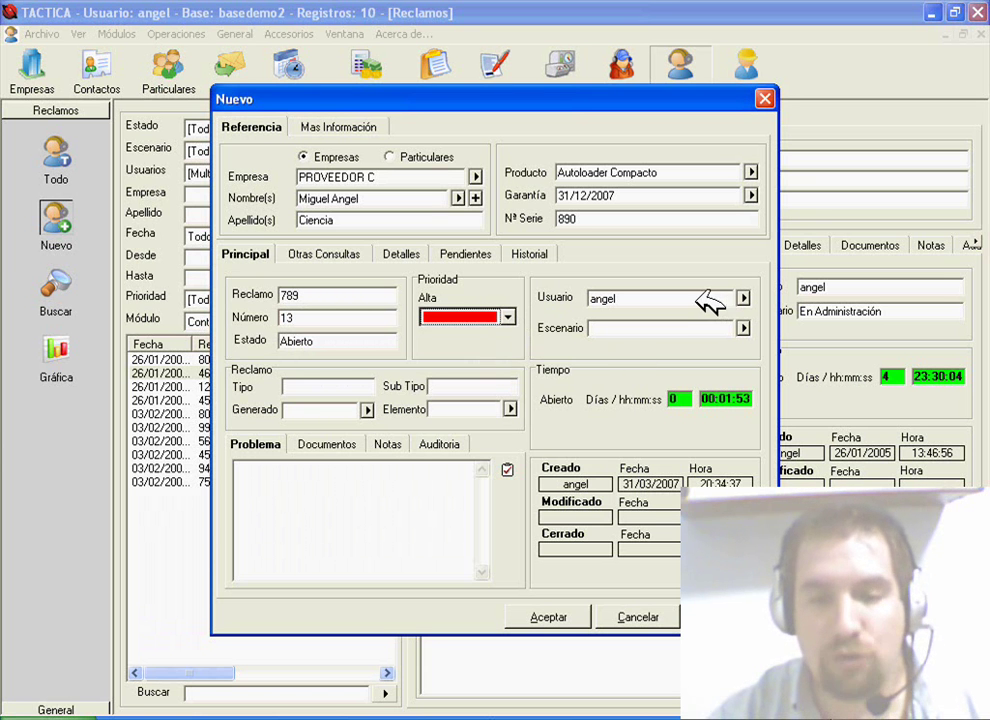
Assign the complaint to a different responsible user, the one listed directly below administrador
{"action": "left_click", "coordinate": [744, 298]}
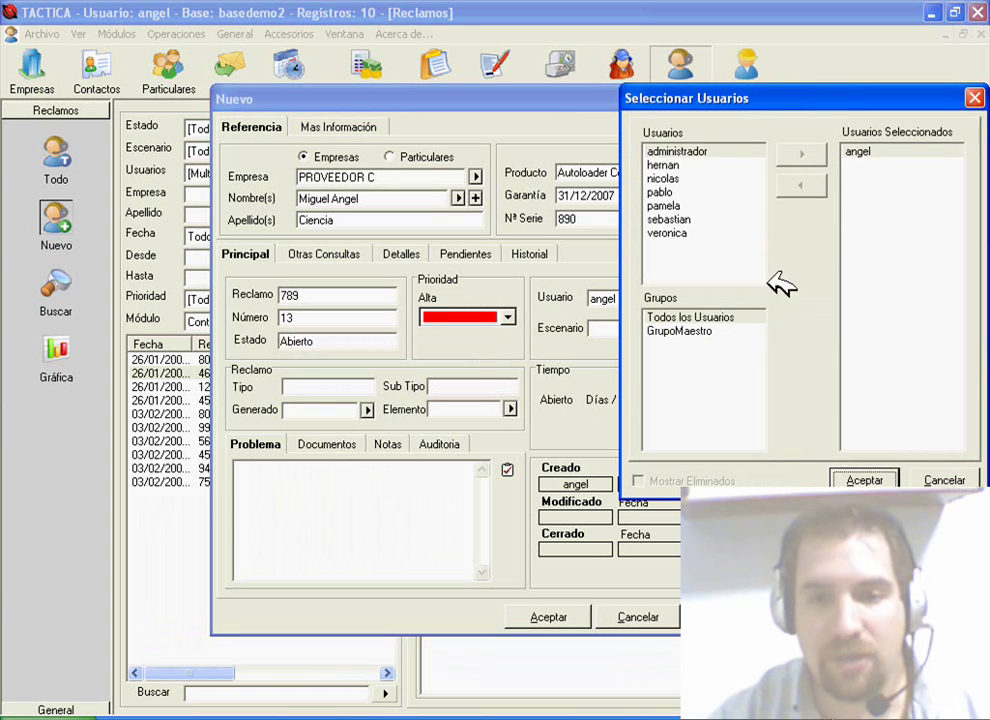
{"action": "left_click", "coordinate": [676, 151]}
{"action": "left_click", "coordinate": [665, 165]}
{"action": "double_click", "coordinate": [665, 165]}
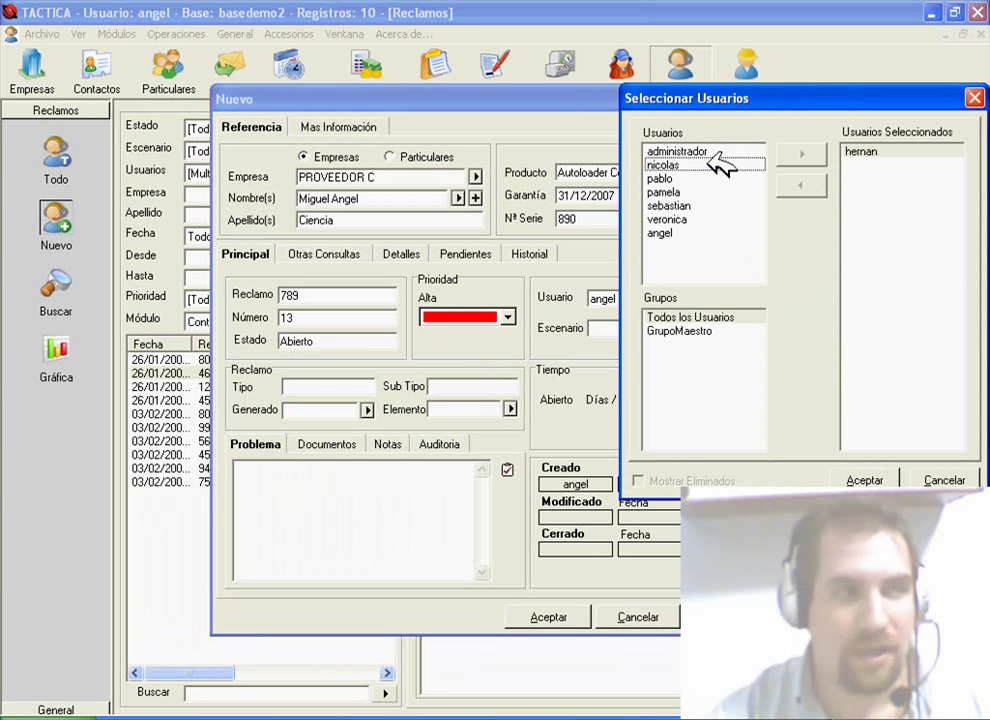
{"action": "left_click", "coordinate": [864, 480]}
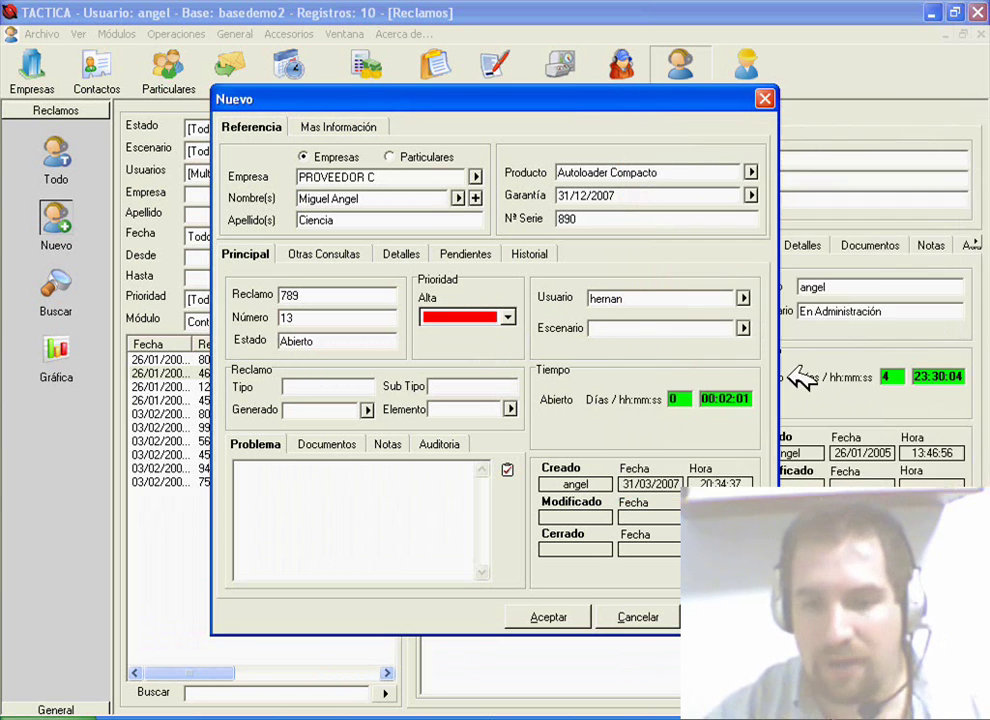
Set the complaint's scenario to En Administración
{"action": "left_click", "coordinate": [743, 328]}
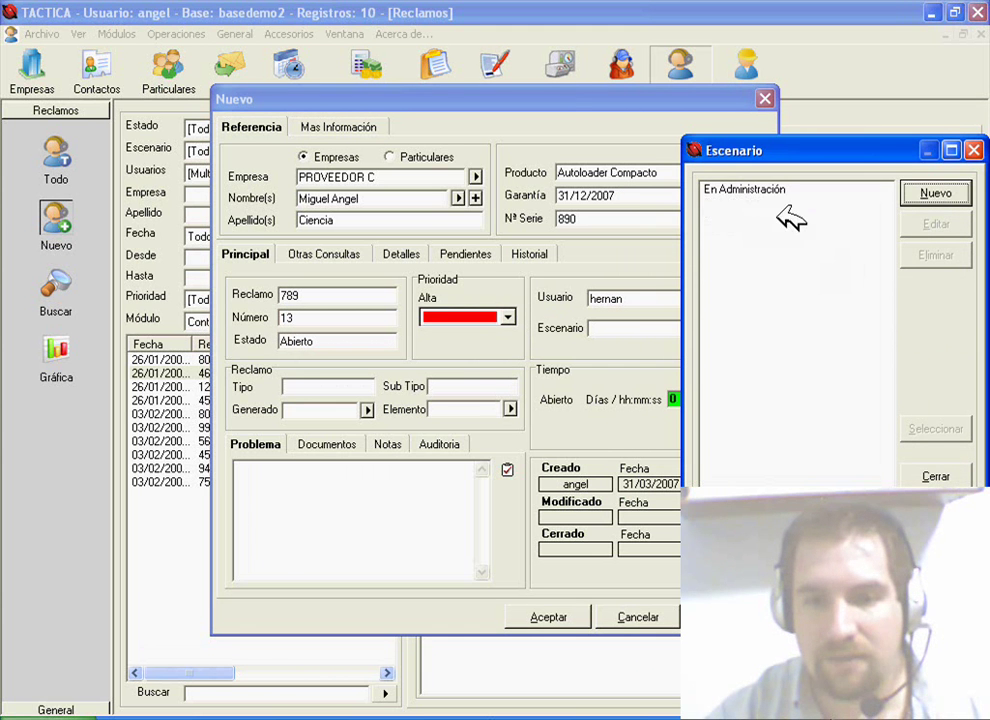
{"action": "left_click", "coordinate": [777, 190]}
{"action": "double_click", "coordinate": [777, 190]}
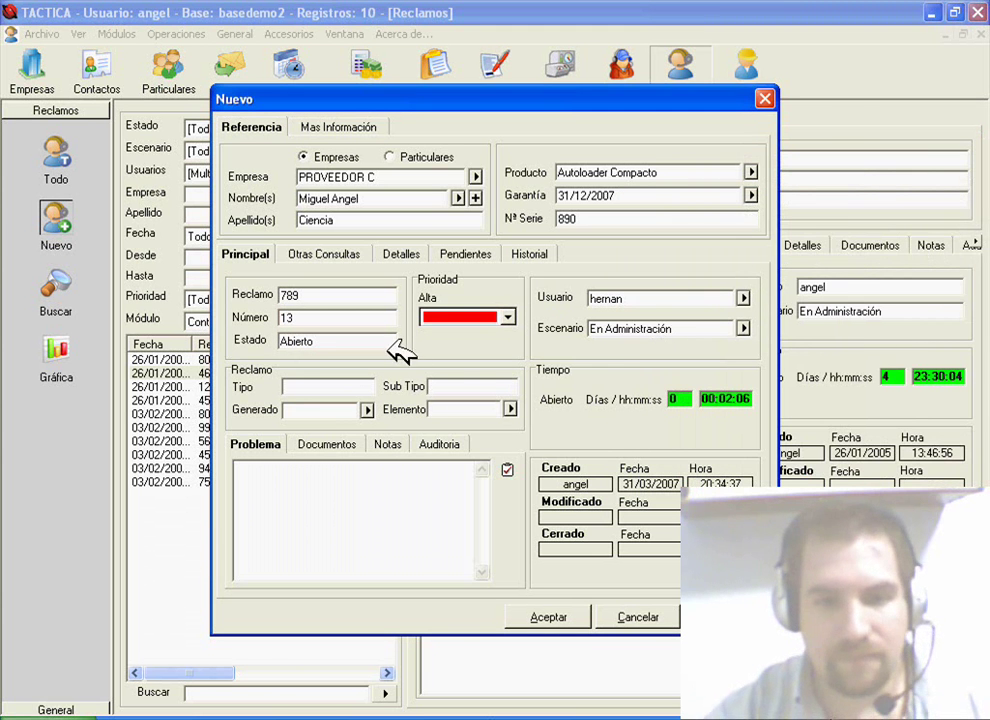
Classify the complaint as type Administración, subtype Entregas, element Demora en la Entrega
{"action": "left_click", "coordinate": [510, 408]}
{"action": "left_click_drag", "start_coordinate": [687, 190], "coordinate": [508, 150]}
{"action": "left_click", "coordinate": [468, 216]}
{"action": "left_click", "coordinate": [600, 233]}
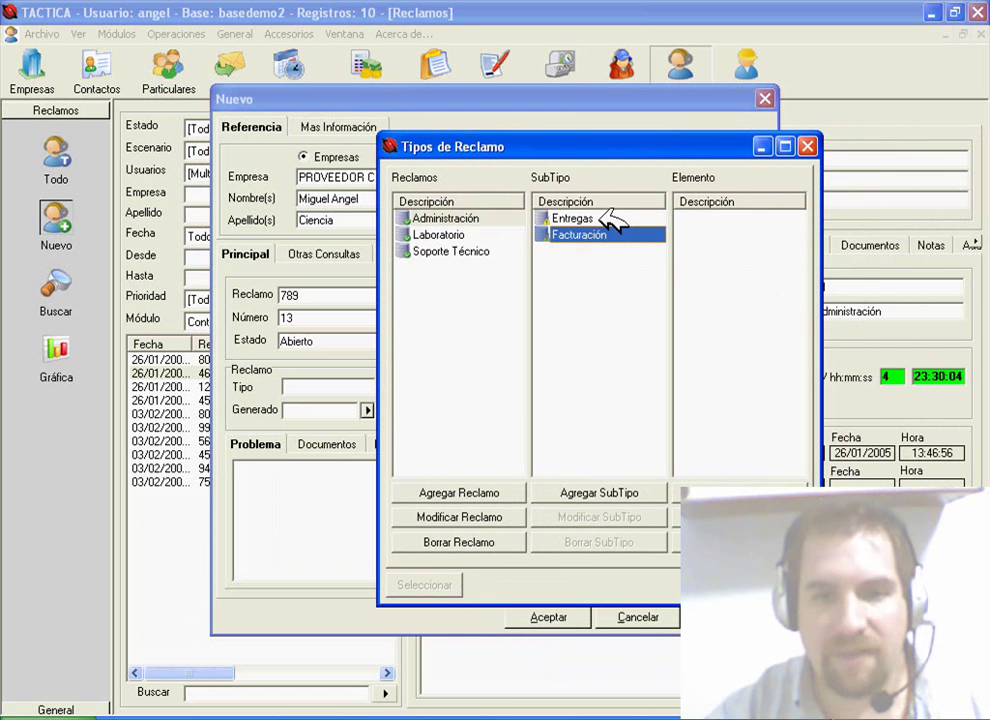
{"action": "left_click", "coordinate": [620, 220]}
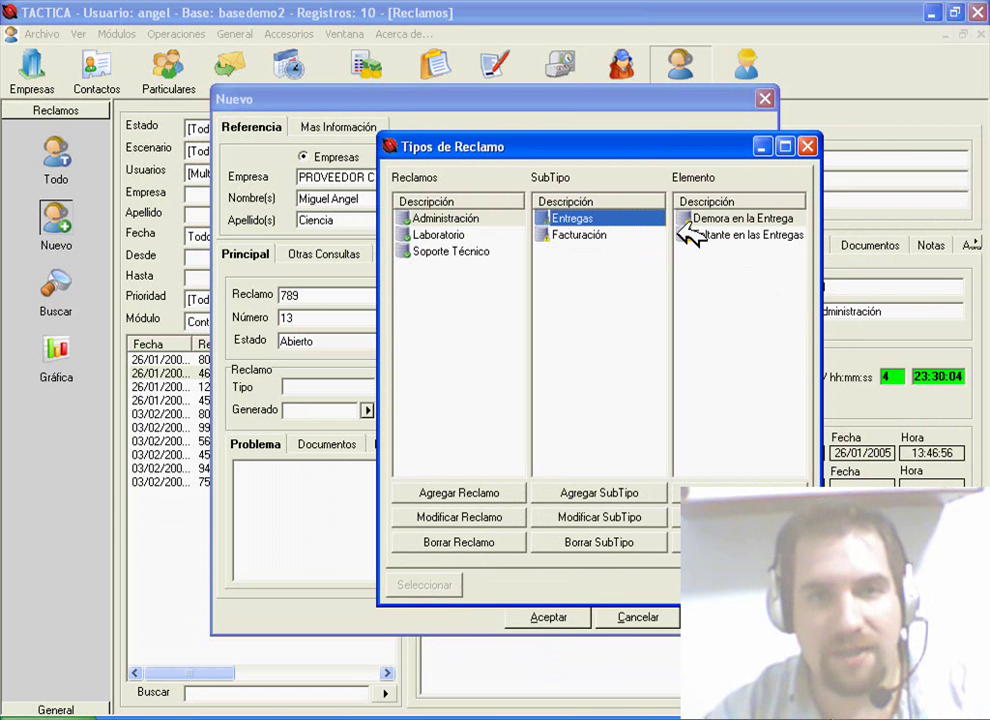
{"action": "left_click", "coordinate": [708, 219]}
{"action": "left_click", "coordinate": [450, 580]}
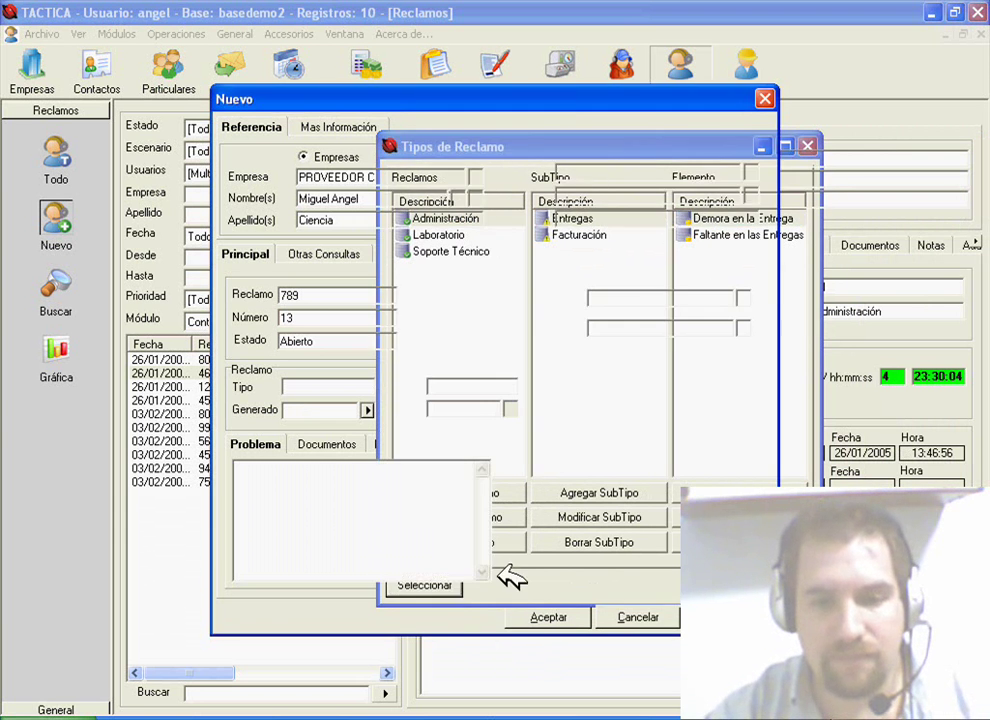
Set the complaint's Generado origin to Fax and add the problem text "Problema con la factura"
{"action": "left_click", "coordinate": [368, 410]}
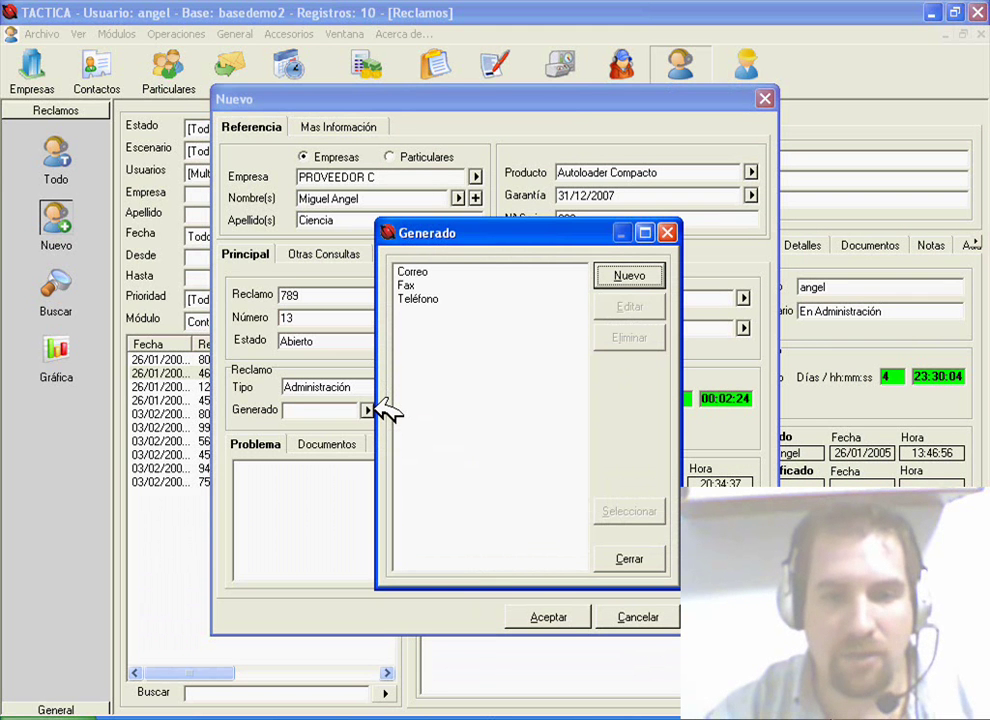
{"action": "double_click", "coordinate": [444, 284]}
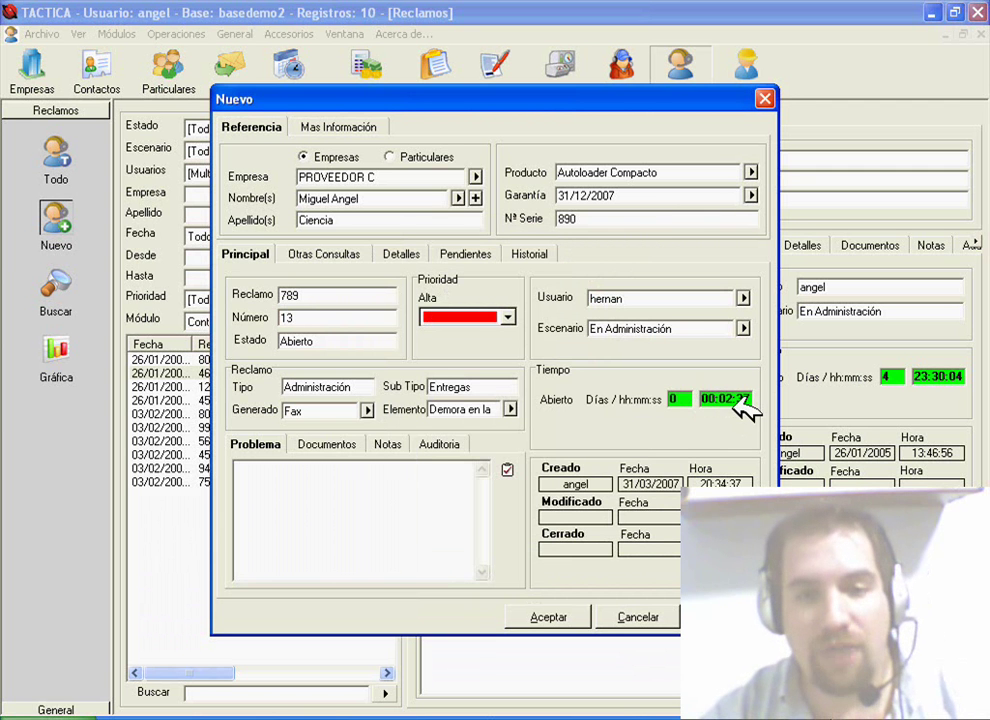
{"action": "left_click", "coordinate": [508, 469]}
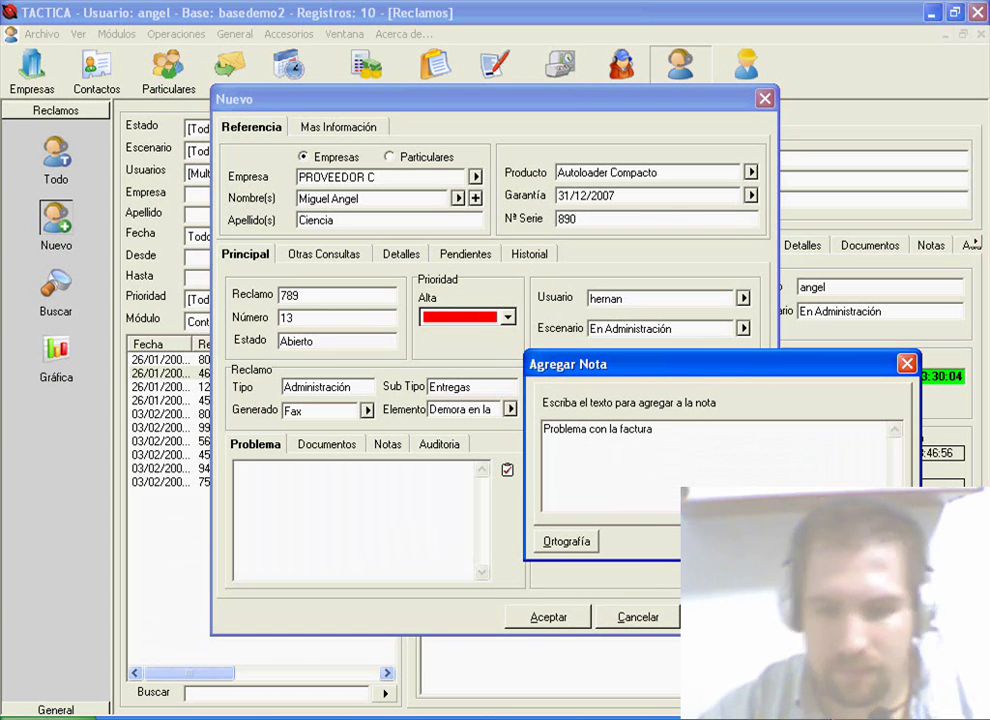
{"action": "left_click", "coordinate": [615, 538]}
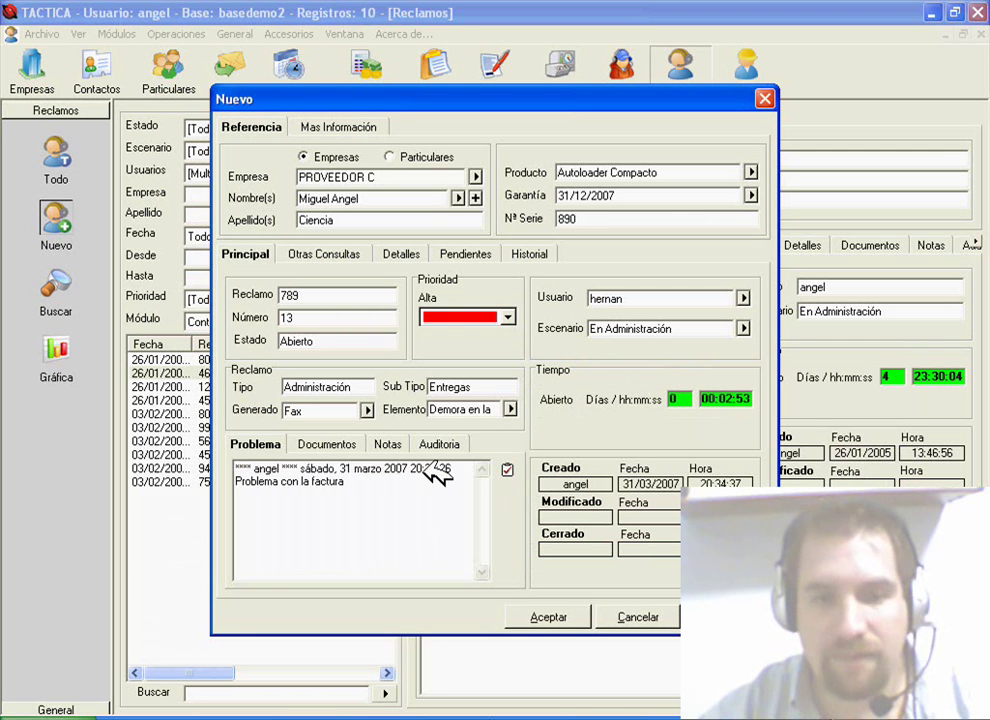
Attach the file Diccionario de Datos Version 6 to the complaint as a document named "Factura - datos"
{"action": "left_click", "coordinate": [340, 444]}
{"action": "right_click", "coordinate": [374, 492]}
{"action": "left_click", "coordinate": [410, 502]}
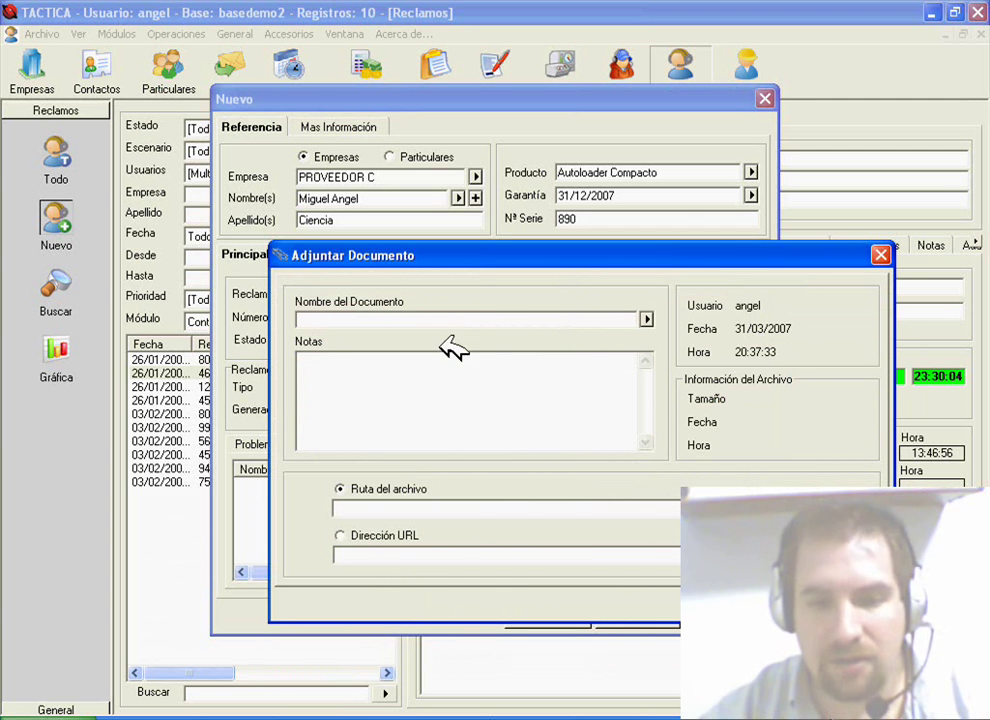
{"action": "type", "text": "Fact"}
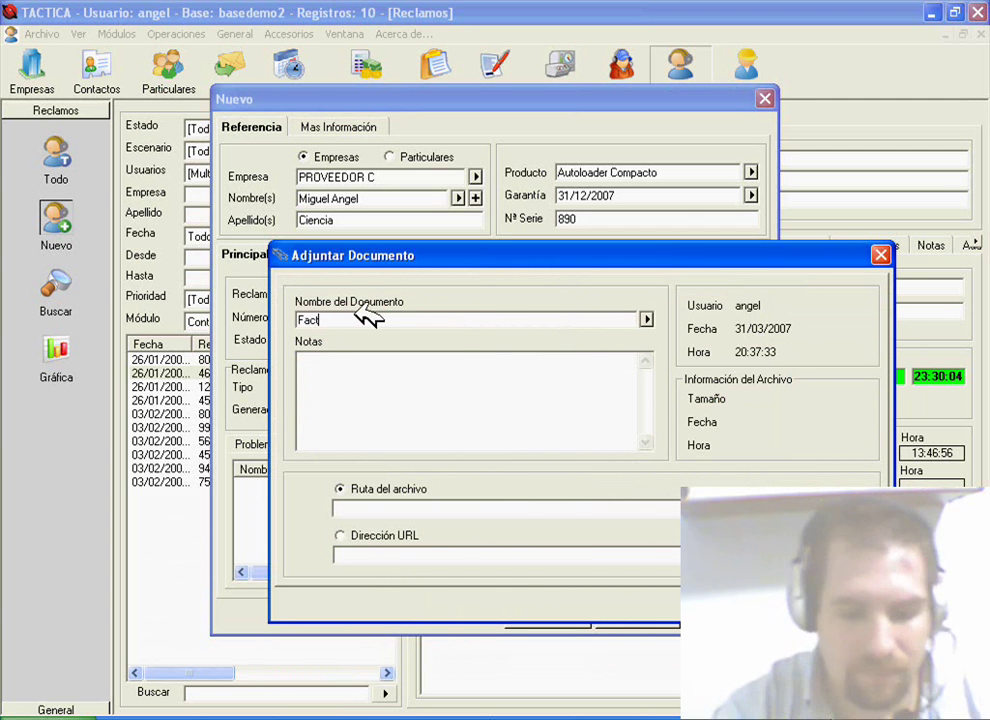
{"action": "type", "text": "ura - datos"}
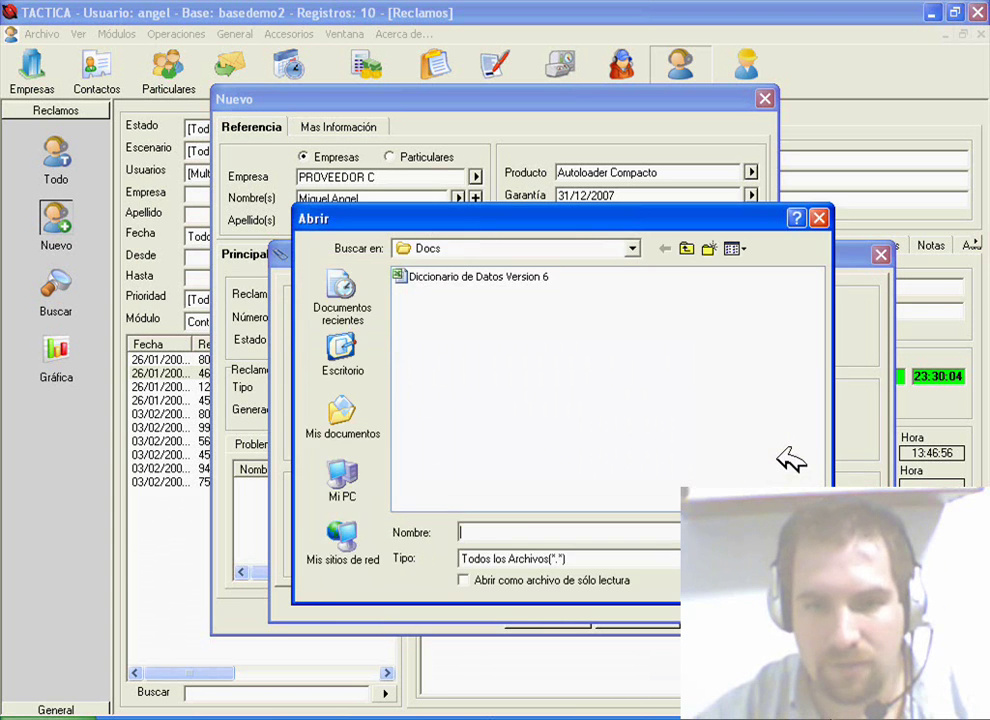
{"action": "double_click", "coordinate": [505, 281]}
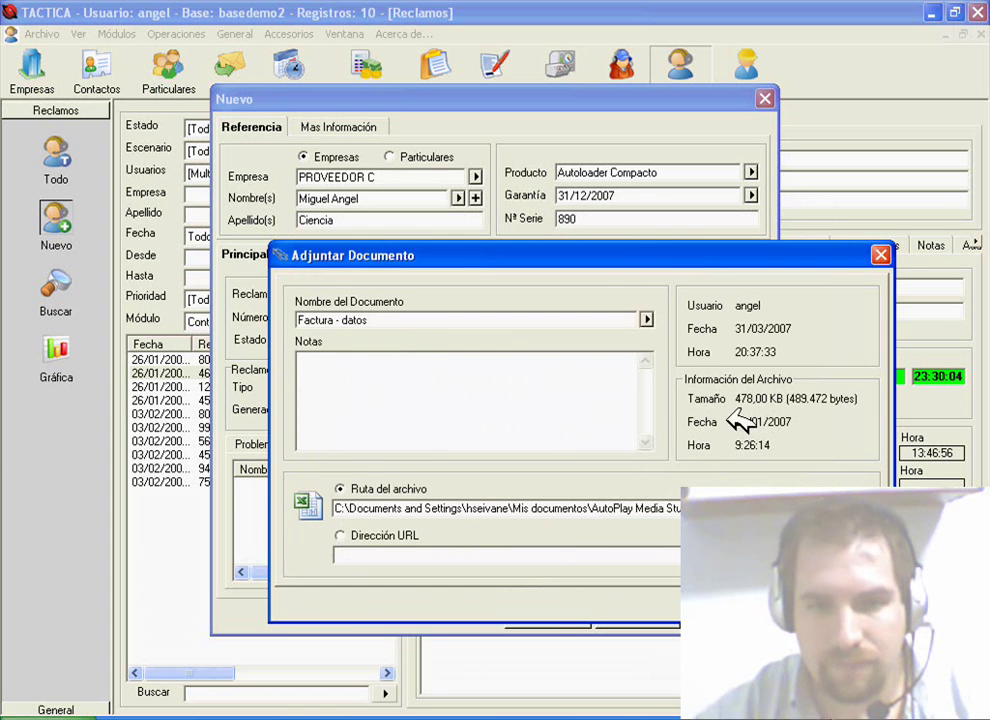
{"action": "key", "text": "Return"}
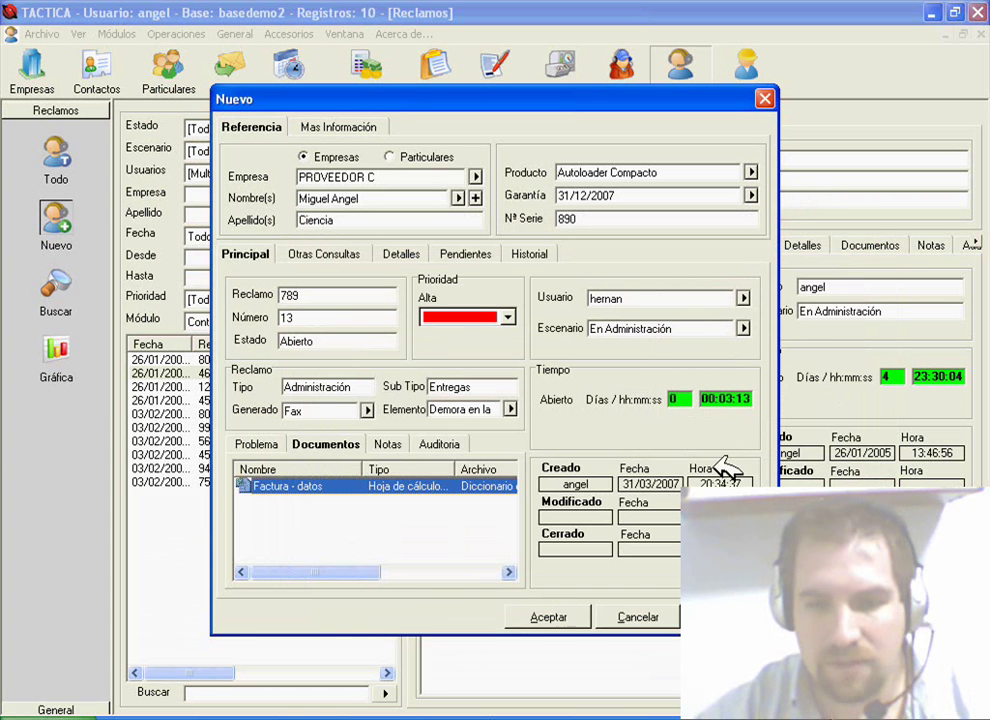
Add the complaint note "Ver qué pasa con este proveedor que siemrpe nos envia mal la factura."
{"action": "left_click", "coordinate": [396, 441]}
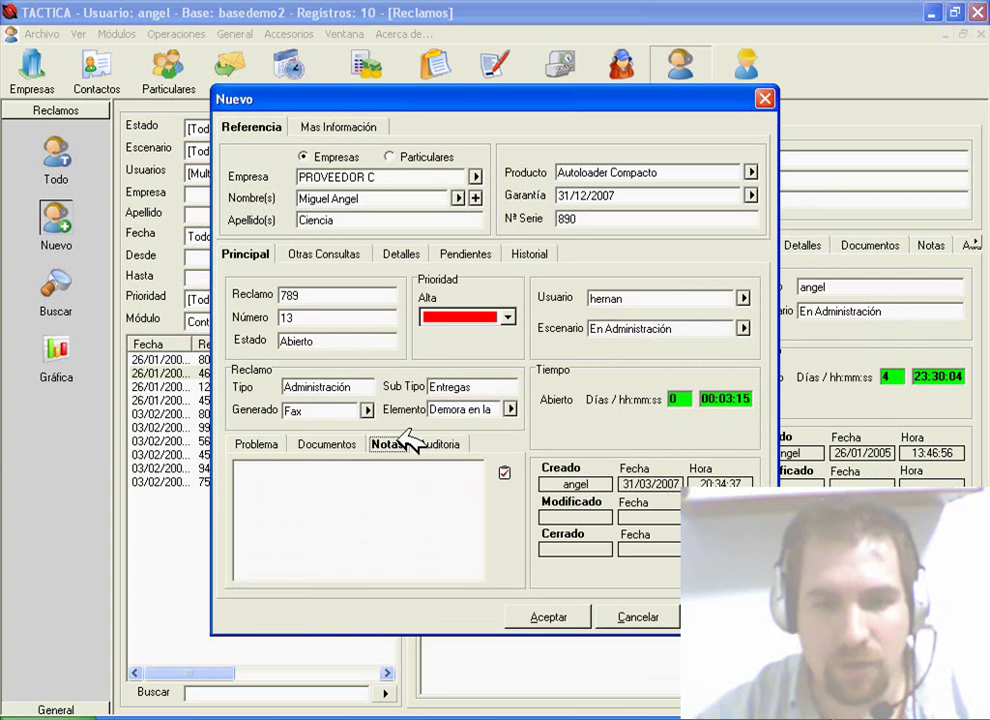
{"action": "left_click", "coordinate": [504, 472]}
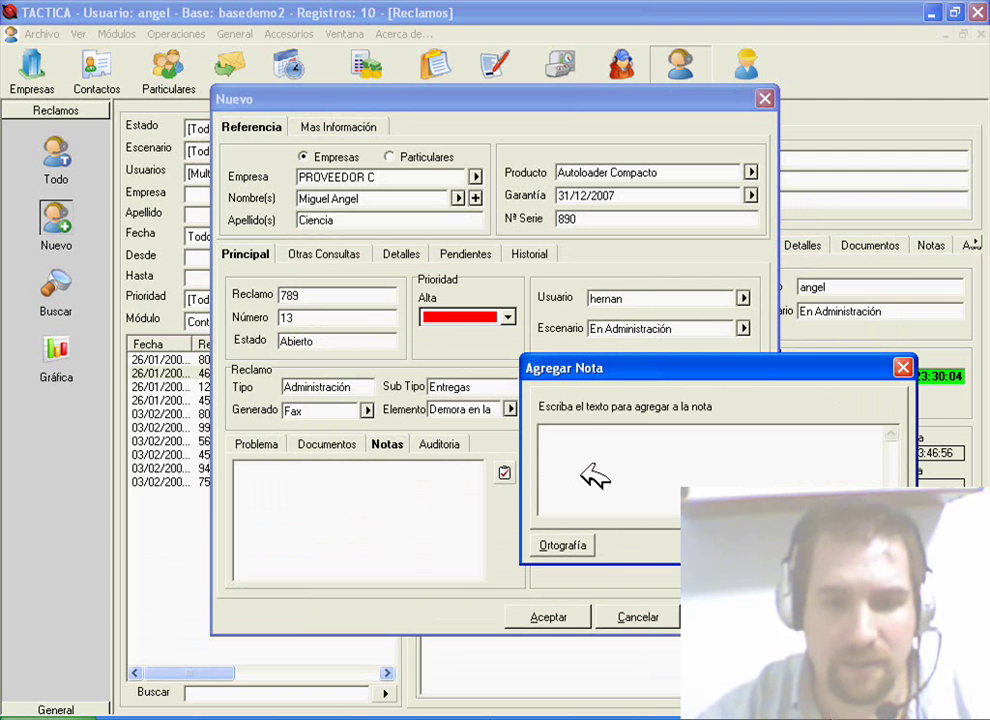
{"action": "type", "text": "Ver qeu pasa con este proveedor que siemrpe nos envia mal la factura."}
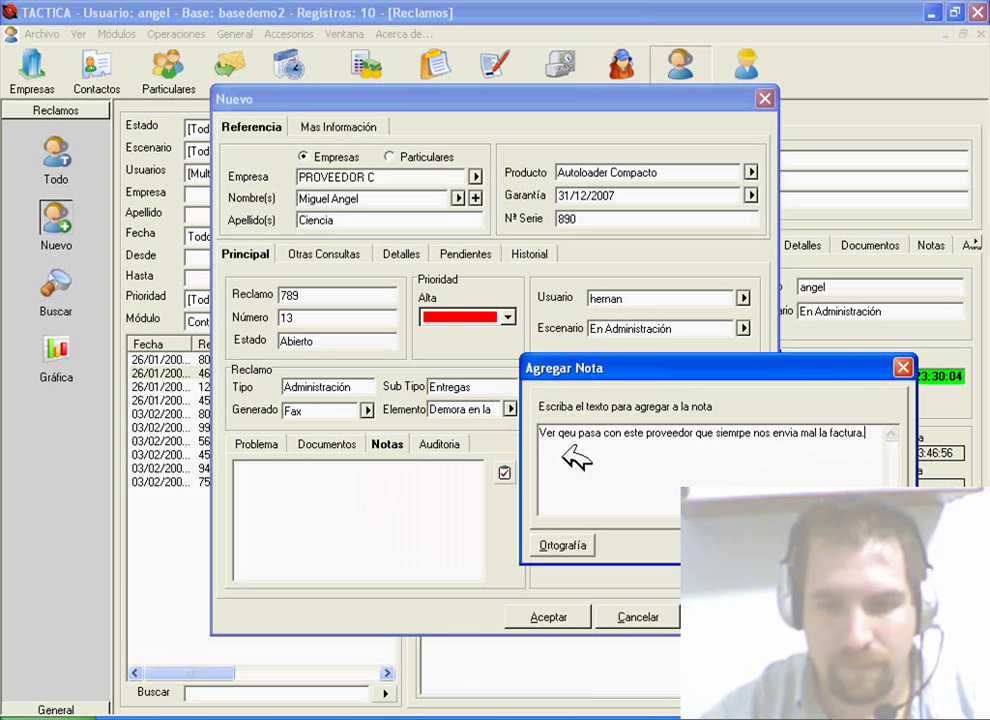
{"action": "left_click", "coordinate": [566, 433]}
{"action": "key", "text": "Delete"}
{"action": "type", "text": "é"}
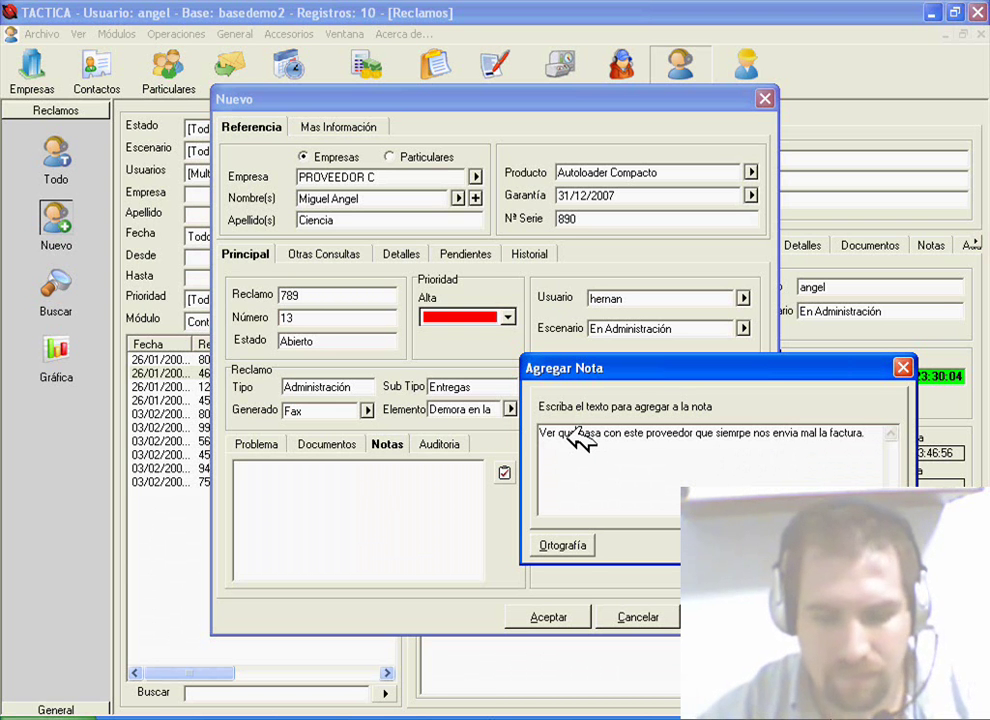
{"action": "left_click", "coordinate": [752, 548]}
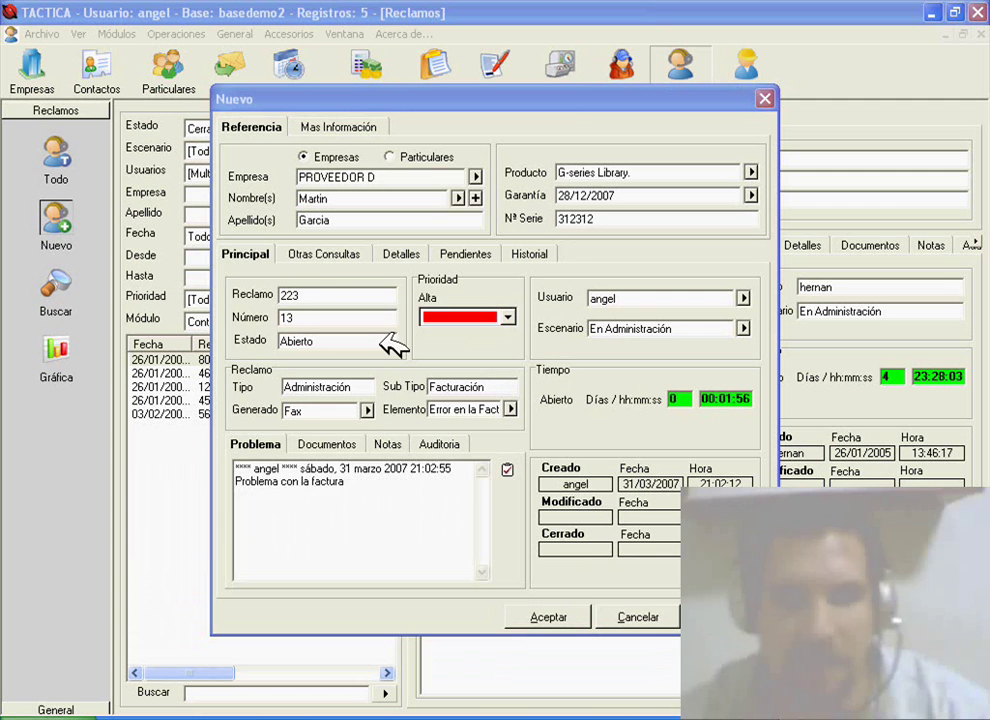
Search the existing consultations without filters and link the open one dated 31/03/2007 at 12:19:02 to the complaint
{"action": "left_click", "coordinate": [334, 256]}
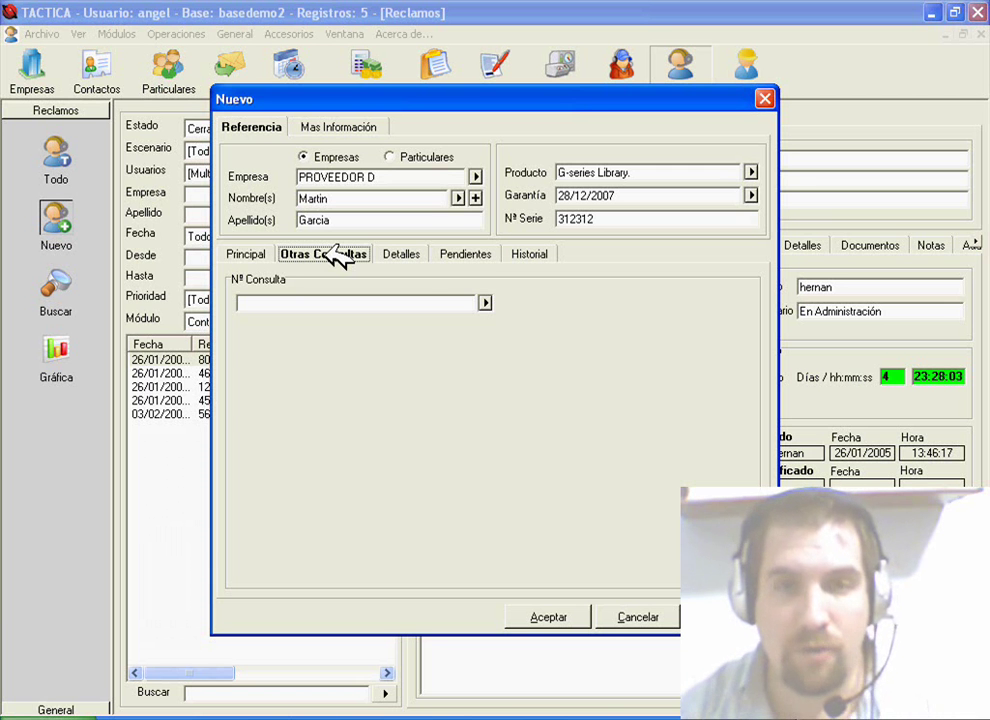
{"action": "left_click", "coordinate": [485, 302]}
{"action": "left_click", "coordinate": [712, 290]}
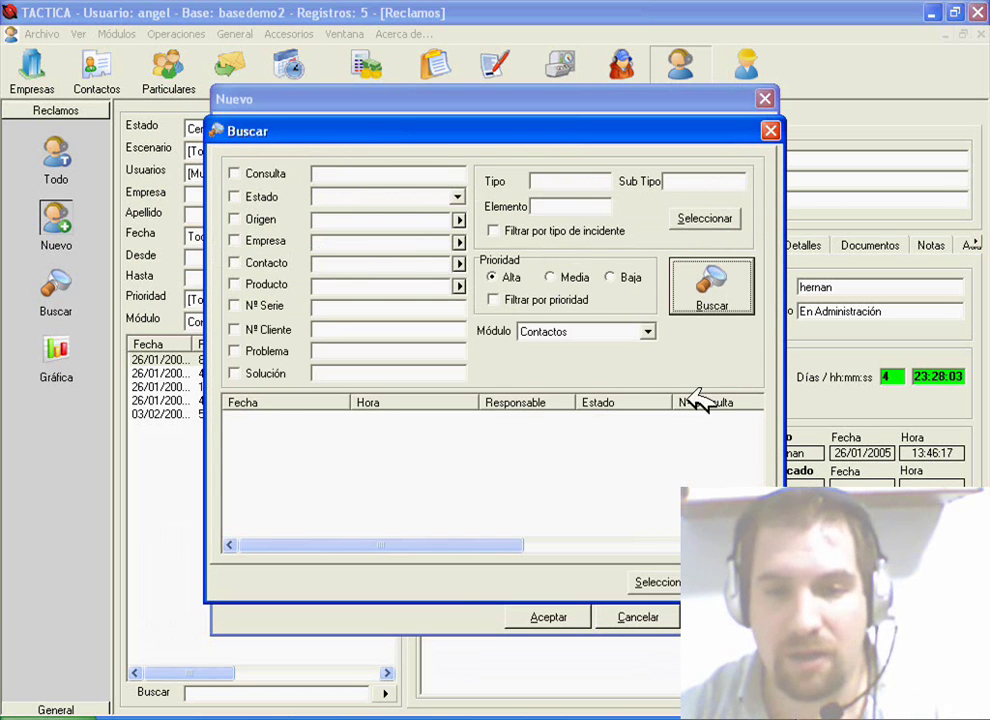
{"action": "left_click_drag", "start_coordinate": [758, 442], "coordinate": [758, 488]}
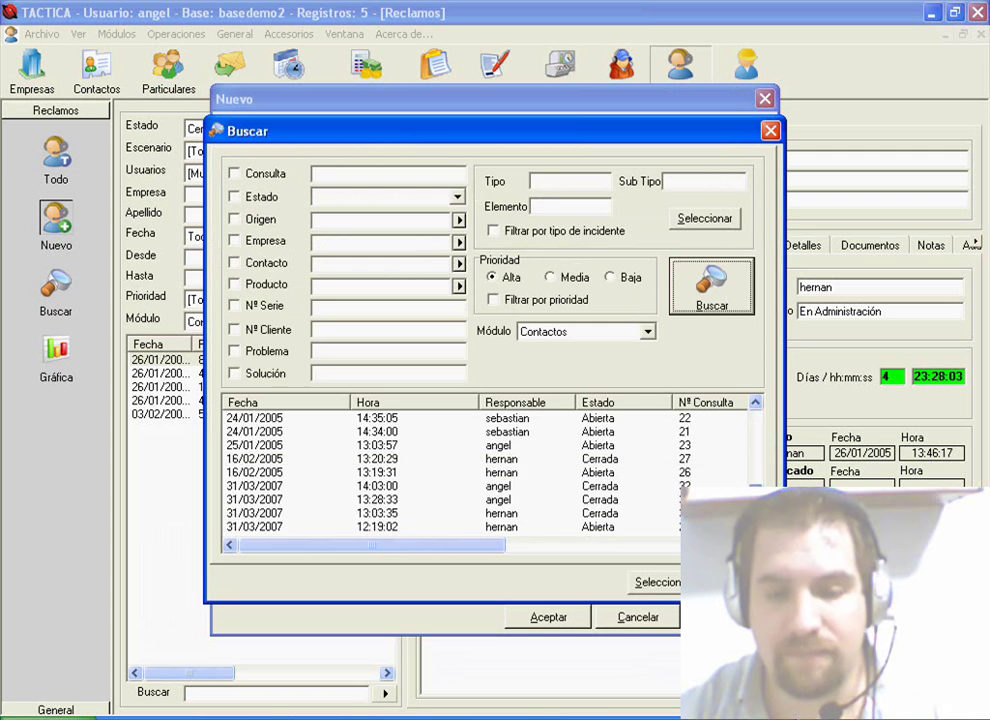
{"action": "double_click", "coordinate": [640, 530]}
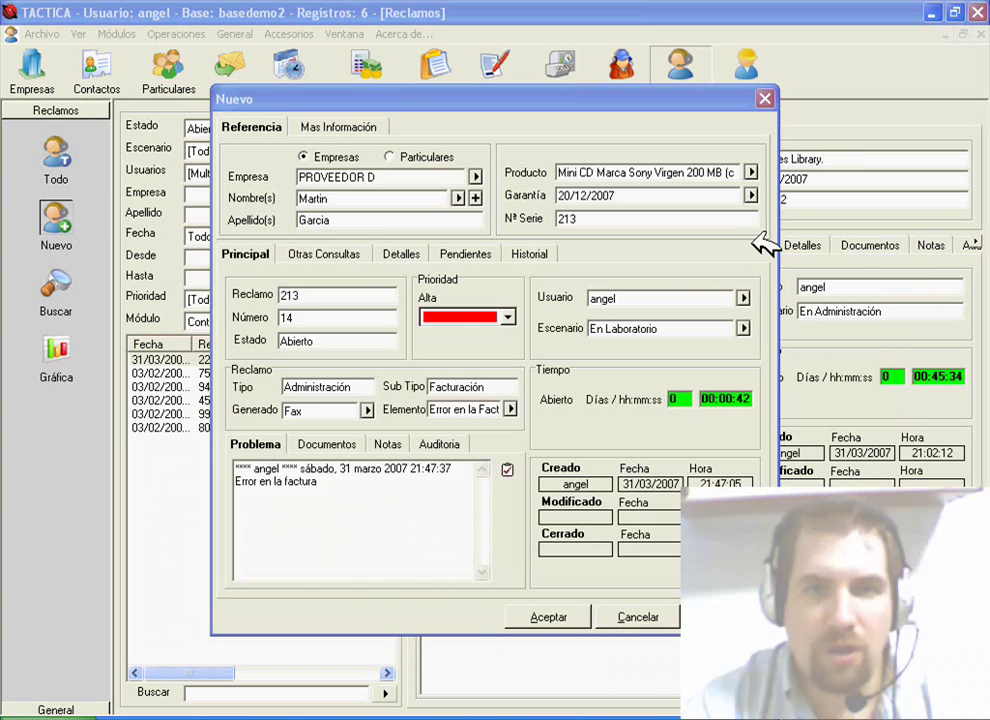
Save the new complaint for PROVEEDOR D and select the first complaint in the list
{"action": "left_click", "coordinate": [556, 614]}
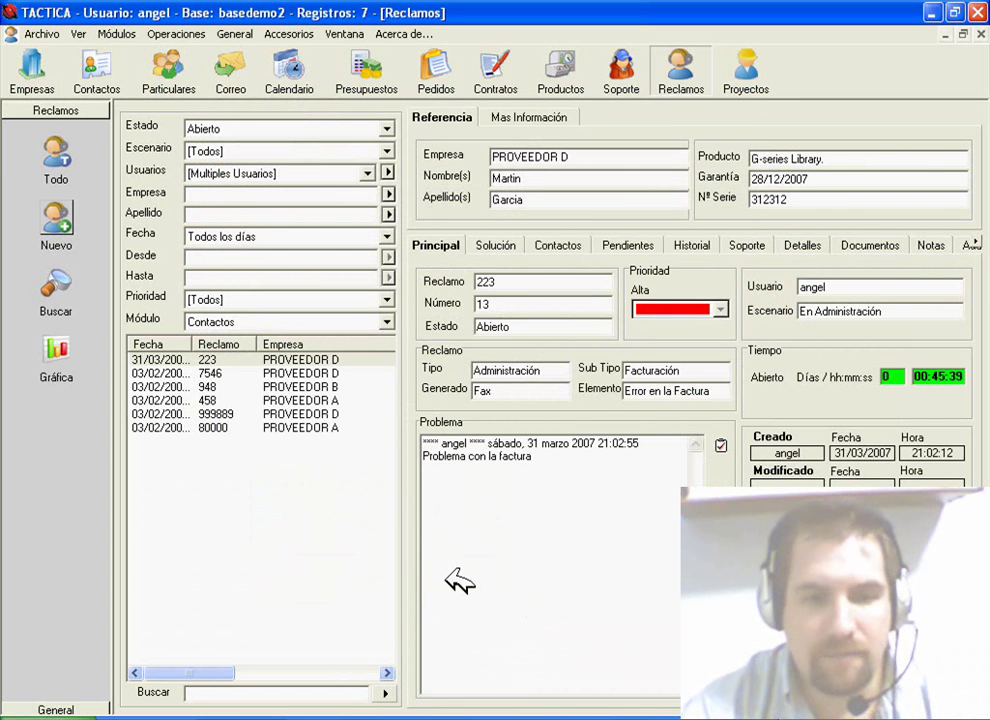
{"action": "left_click", "coordinate": [342, 360]}
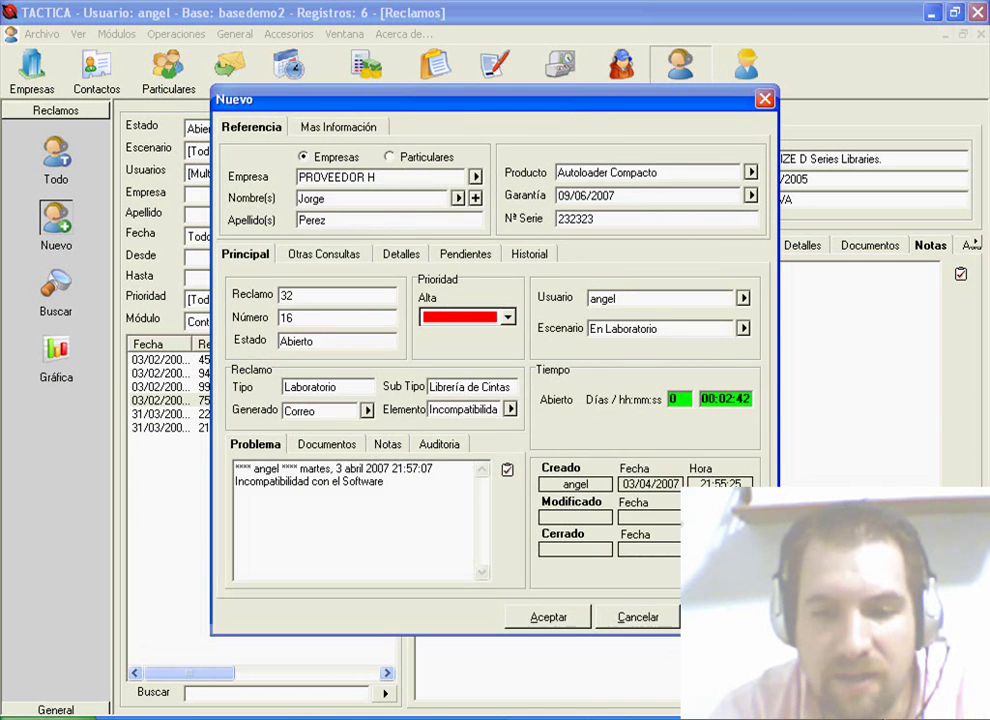
Close the PROVEEDOR H complaint with solution Administración, subtype Facturación, element Reemplazo de la Factura, and satisfaction grade 9
{"action": "left_click", "coordinate": [648, 549]}
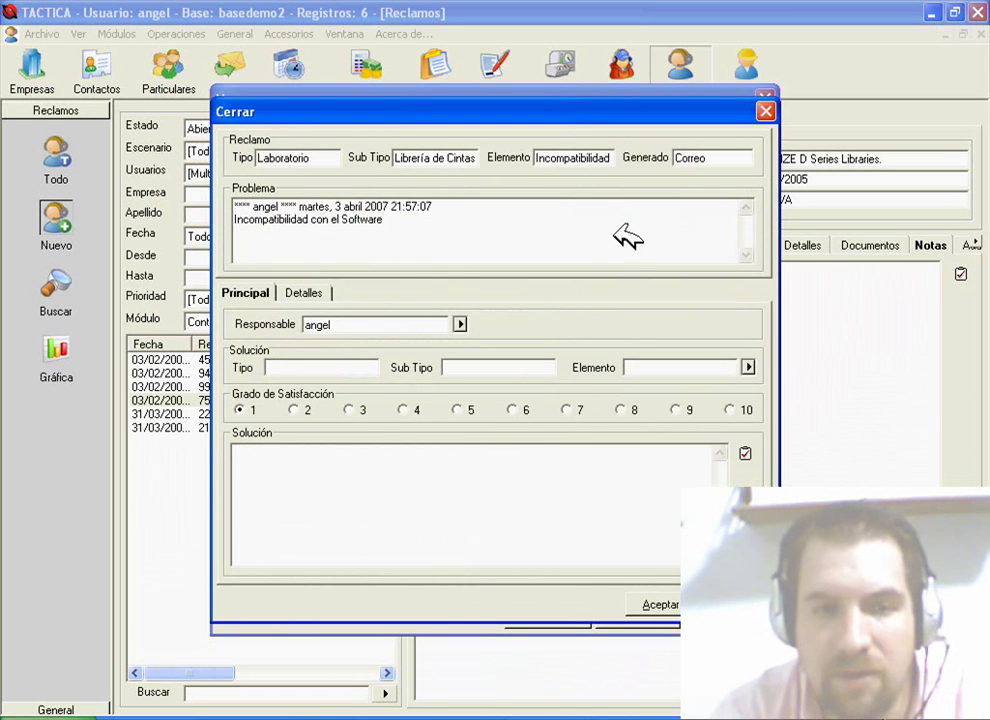
{"action": "left_click", "coordinate": [750, 368]}
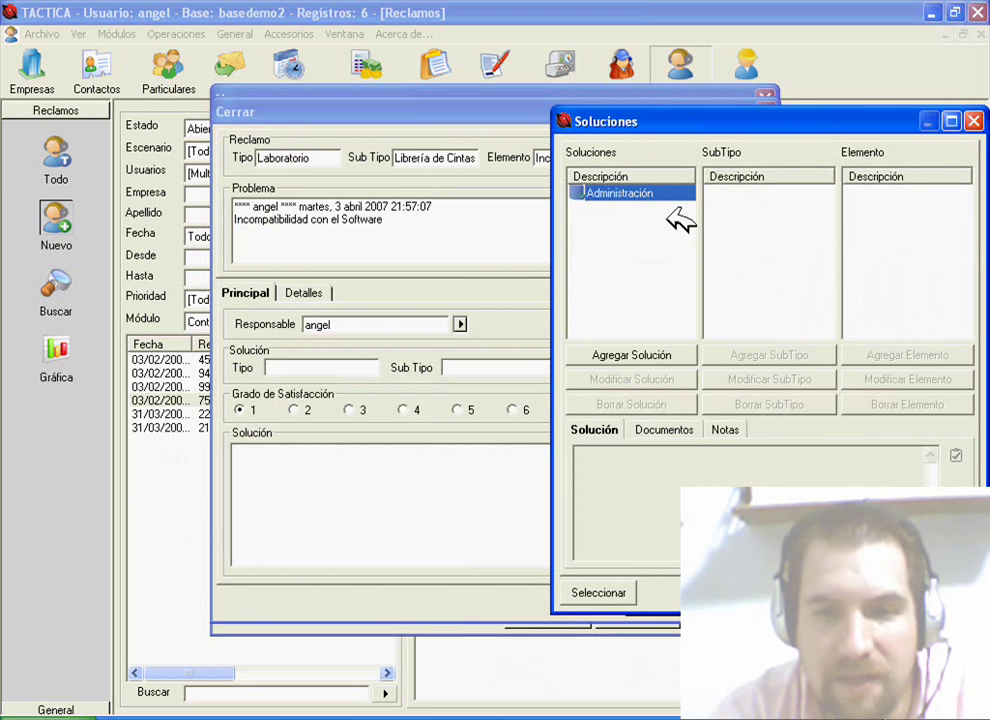
{"action": "left_click", "coordinate": [670, 193]}
{"action": "left_click", "coordinate": [752, 209]}
{"action": "left_click", "coordinate": [875, 193]}
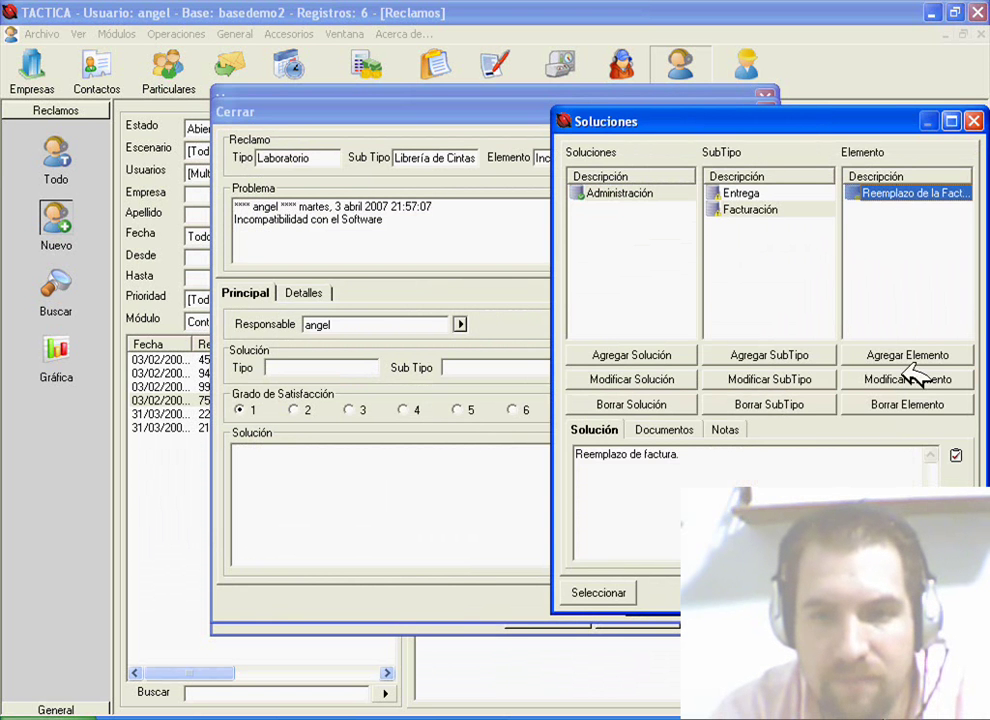
{"action": "left_click", "coordinate": [628, 596]}
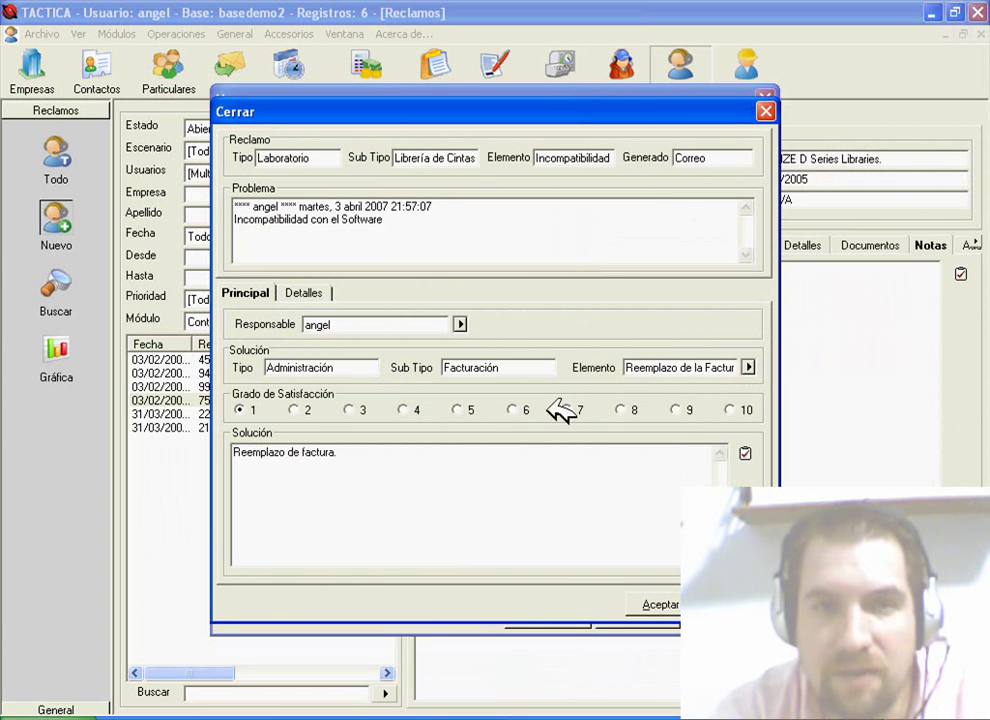
{"action": "left_click", "coordinate": [680, 410]}
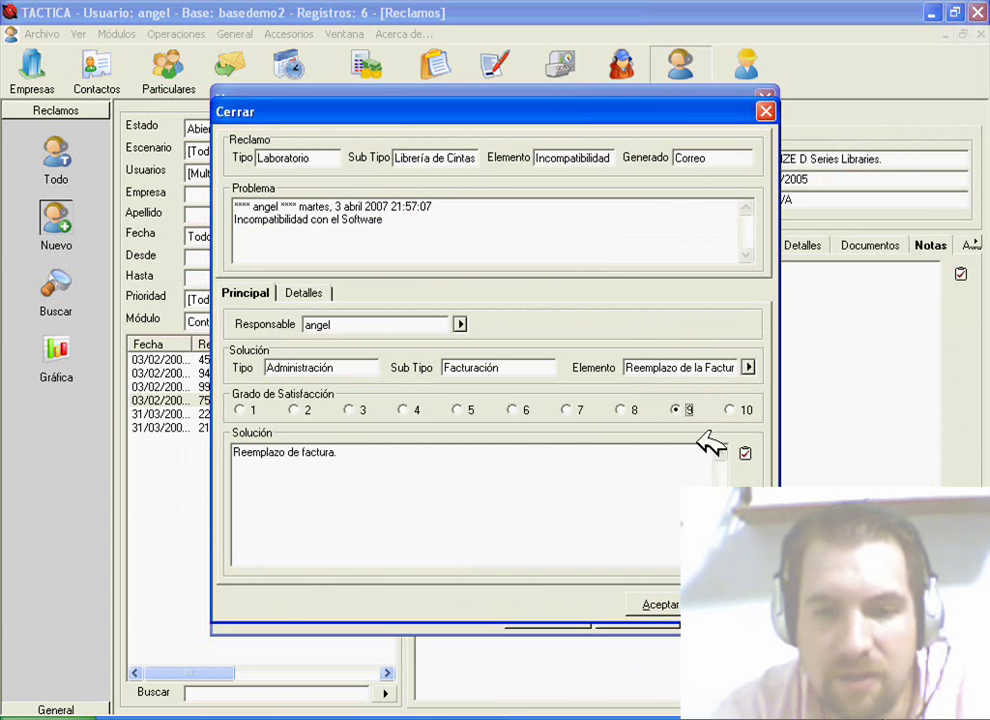
{"action": "left_click", "coordinate": [660, 604]}
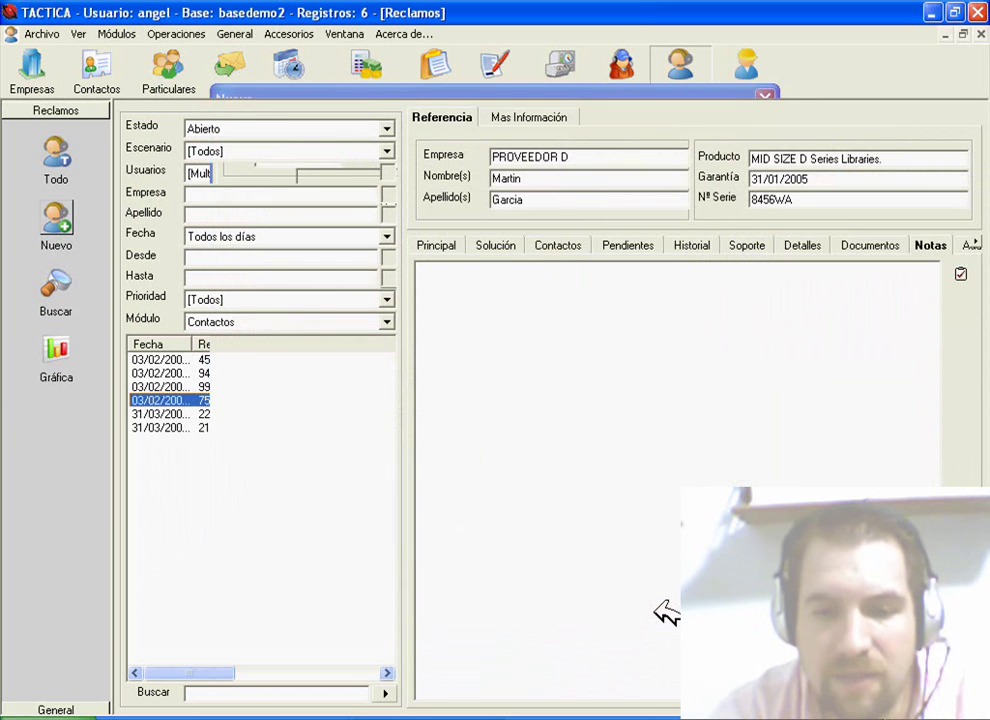